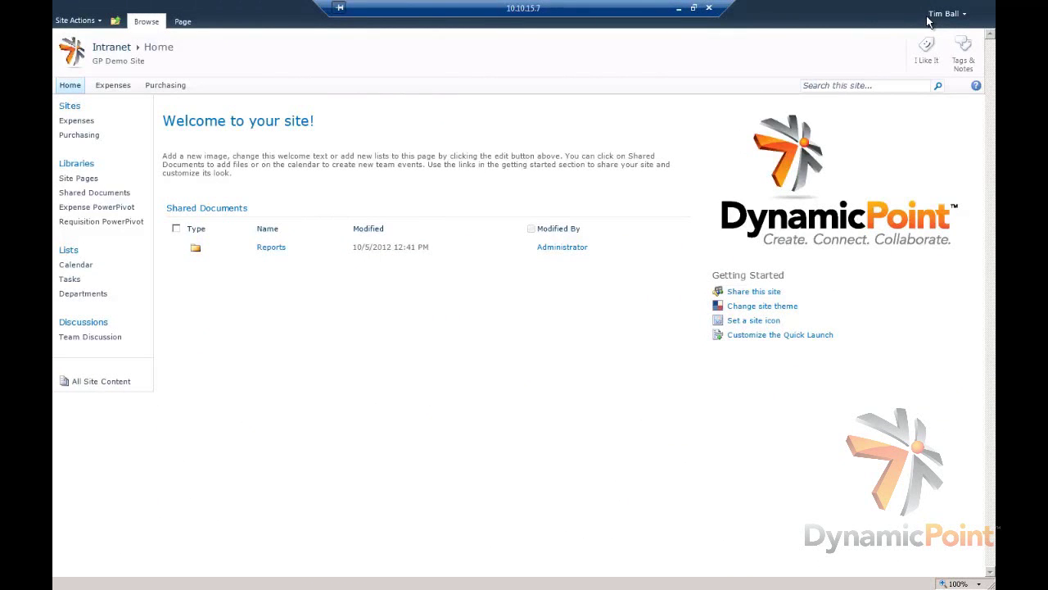
# Step: Open the Expenses site and scroll down to the Expense by Category / Month chart
pyautogui.click(113, 85)
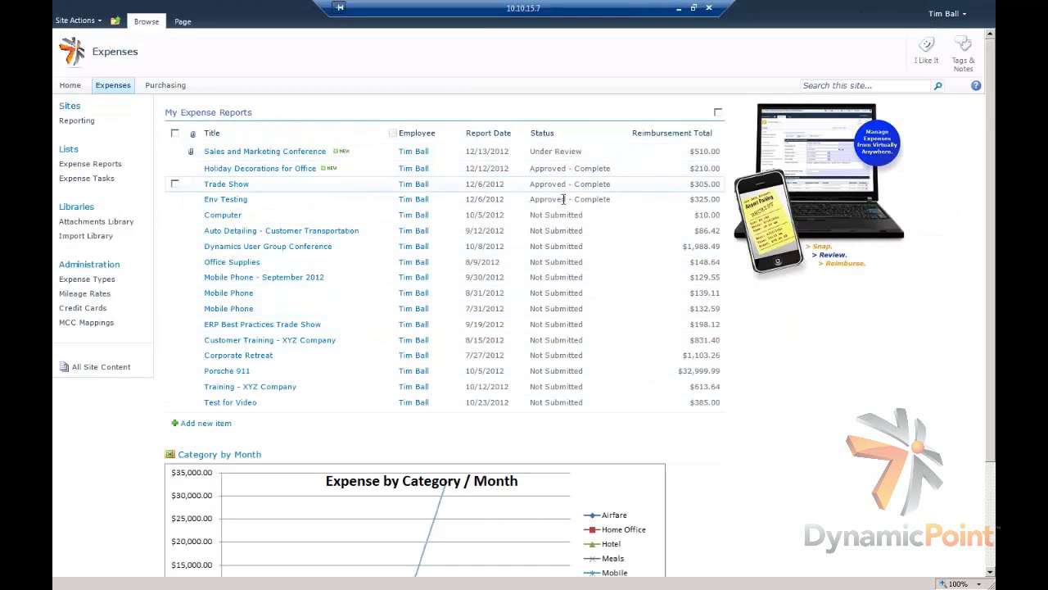
pyautogui.scroll(-3, 610, 413)
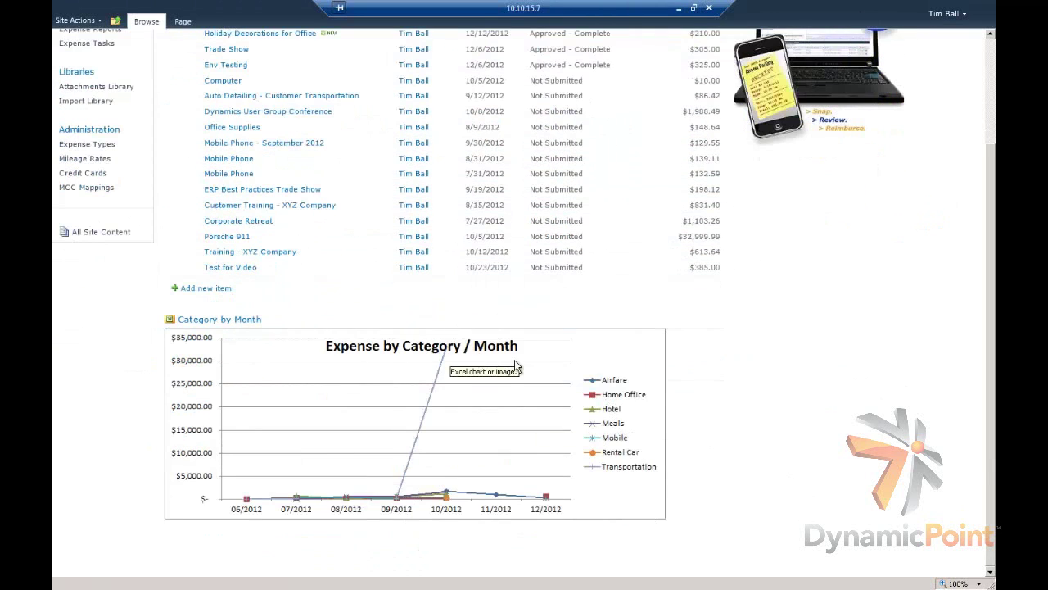
# Step: Start a new expense report titled 'Sales & Marketing Conference'
pyautogui.click(206, 288)
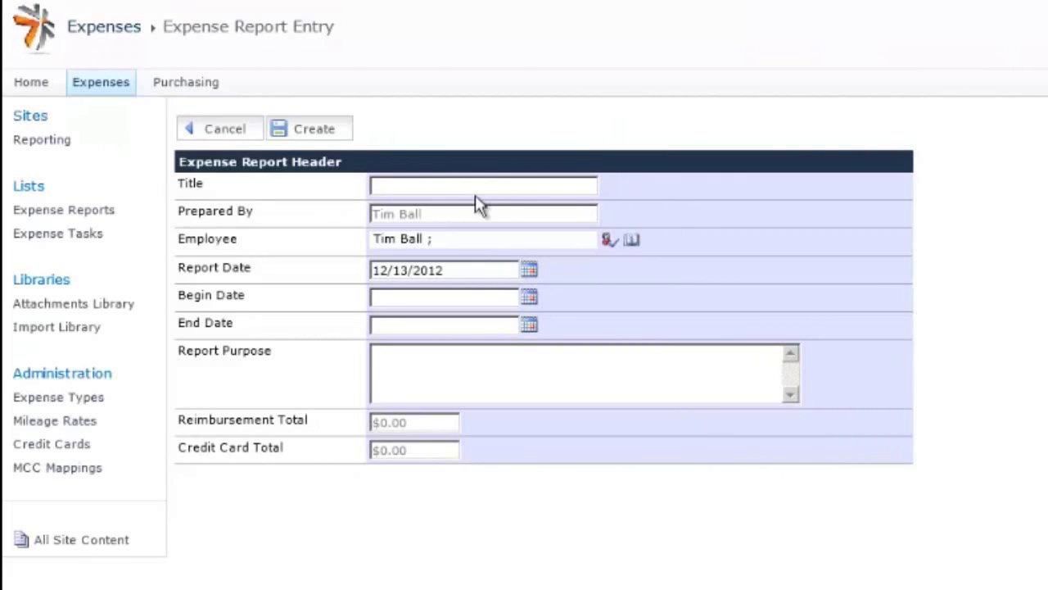
pyautogui.click(476, 193)
pyautogui.write('S')
pyautogui.write('ales & markete')
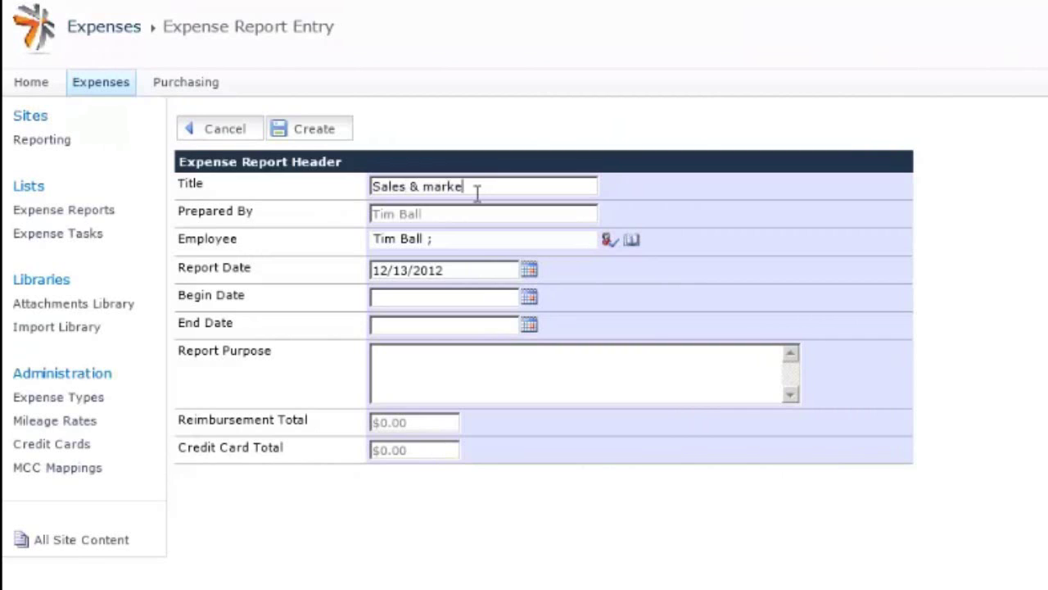
pyautogui.press('BackSpace')
pyautogui.press('BackSpace')
pyautogui.press('BackSpace')
pyautogui.press('BackSpace')
pyautogui.press('BackSpace')
pyautogui.press('BackSpace')
pyautogui.press('BackSpace')
pyautogui.write('Makr')
pyautogui.press('BackSpace')
pyautogui.press('BackSpace')
pyautogui.write('rketing Con')
pyautogui.press('BackSpace')
pyautogui.write('nference')
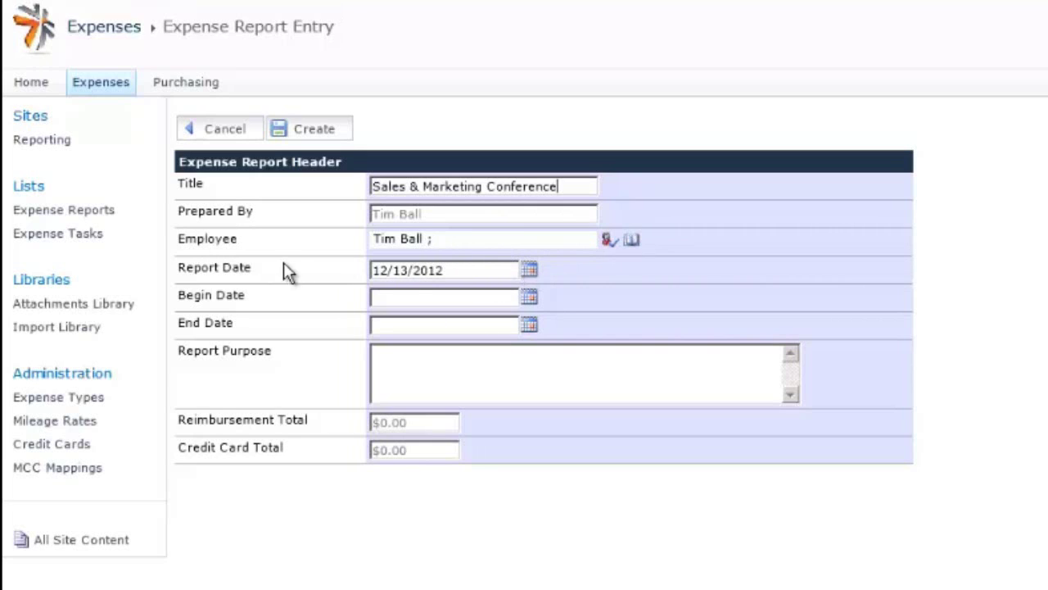
# Step: Set dates 12/3/2012 to 12/10/2012, purpose 'Social Media Conference', and create the report
pyautogui.click(529, 300)
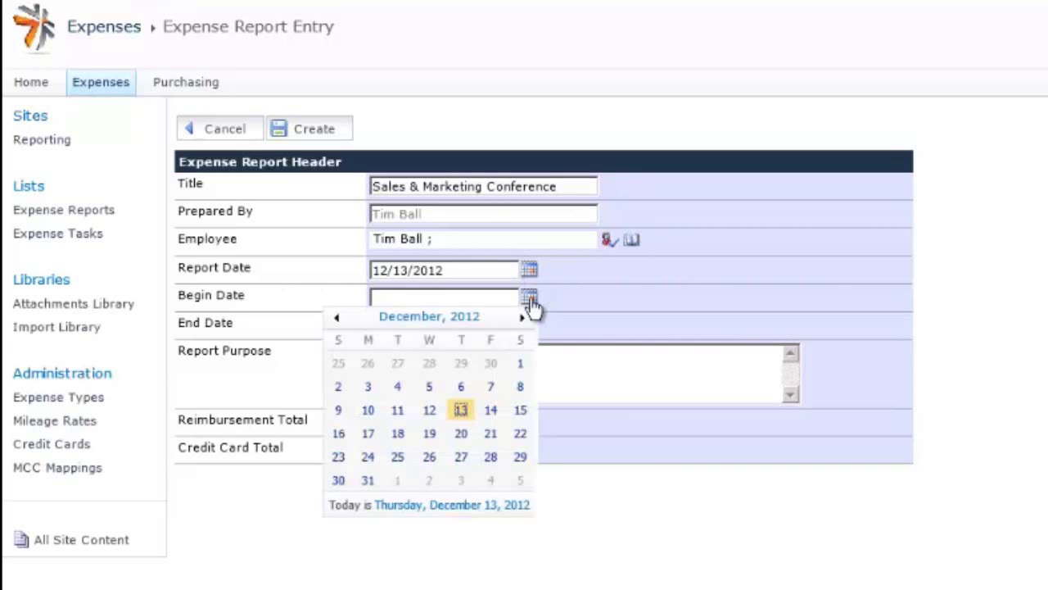
pyautogui.click(368, 387)
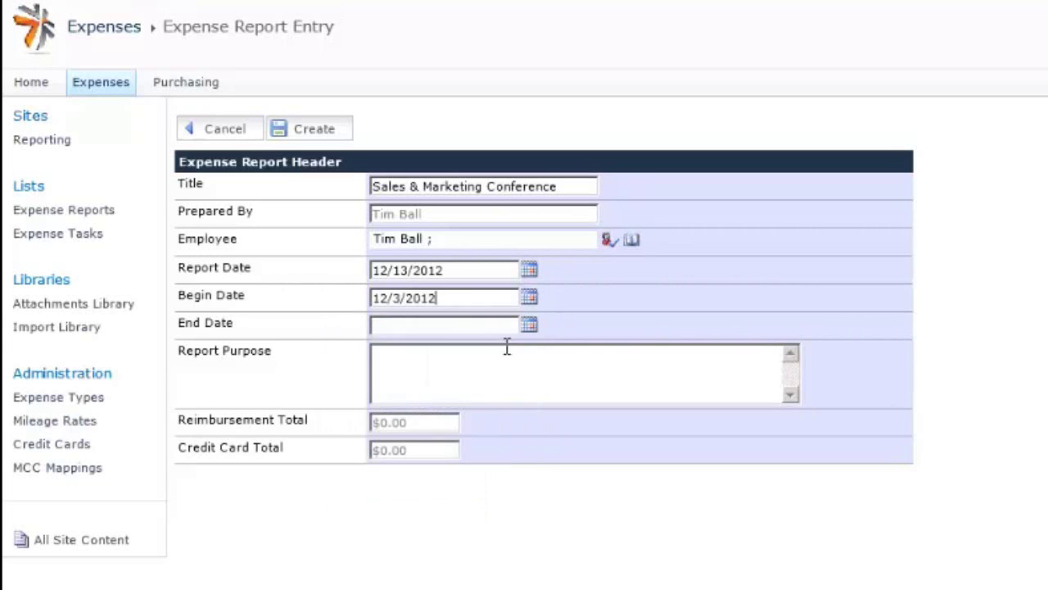
pyautogui.click(529, 326)
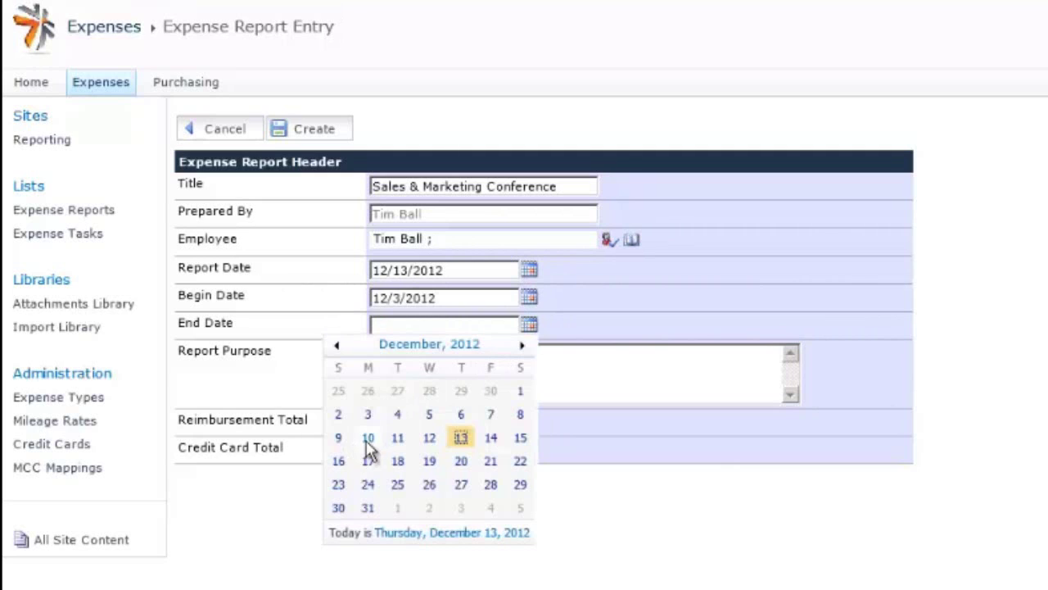
pyautogui.click(368, 437)
pyautogui.click(422, 363)
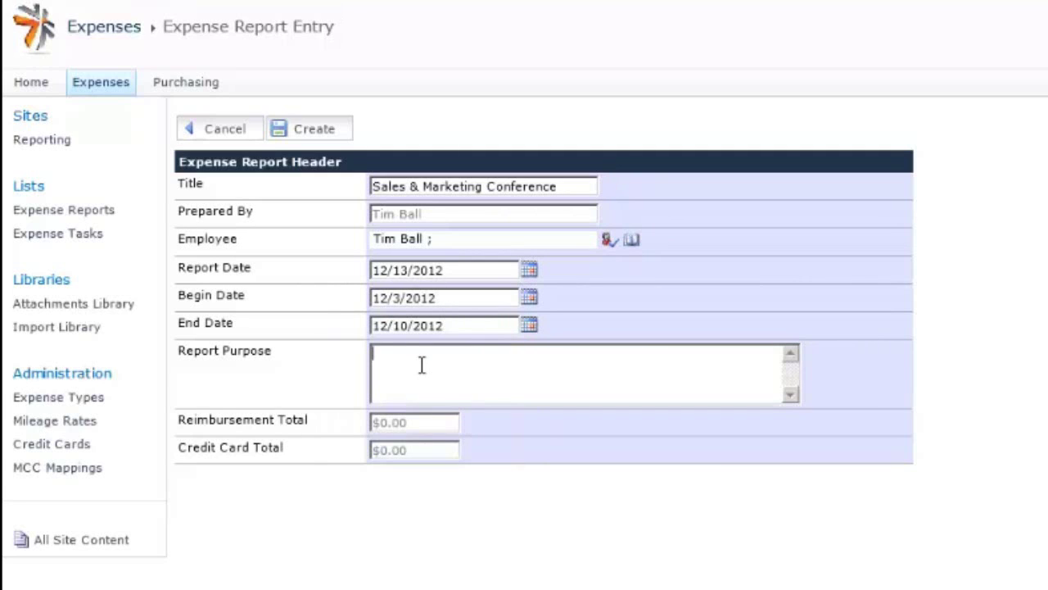
pyautogui.write('Social Me')
pyautogui.write('d')
pyautogui.press('BackSpace')
pyautogui.write('dia Conference')
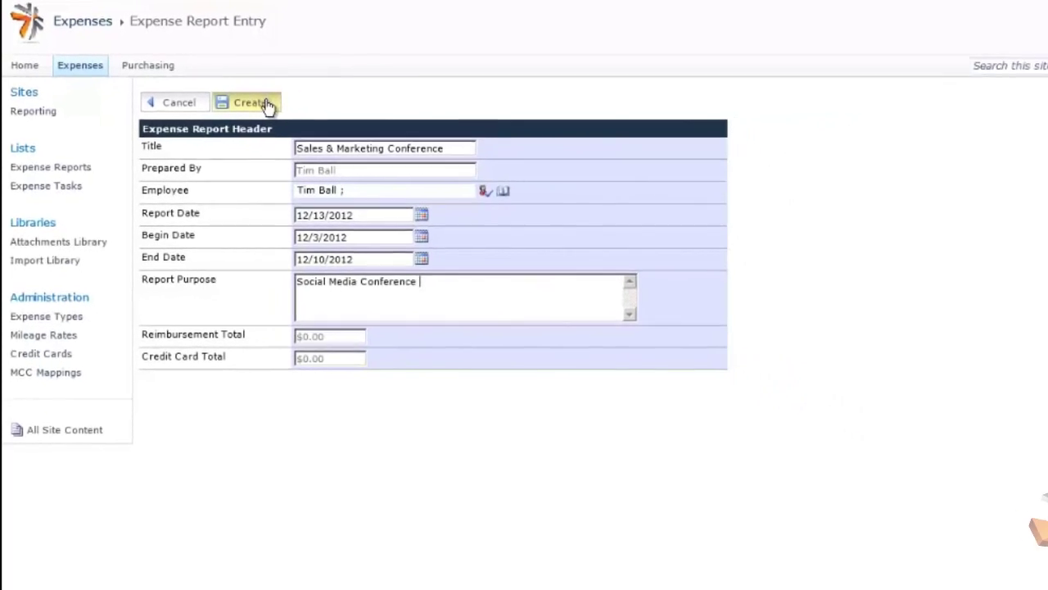
pyautogui.click(262, 105)
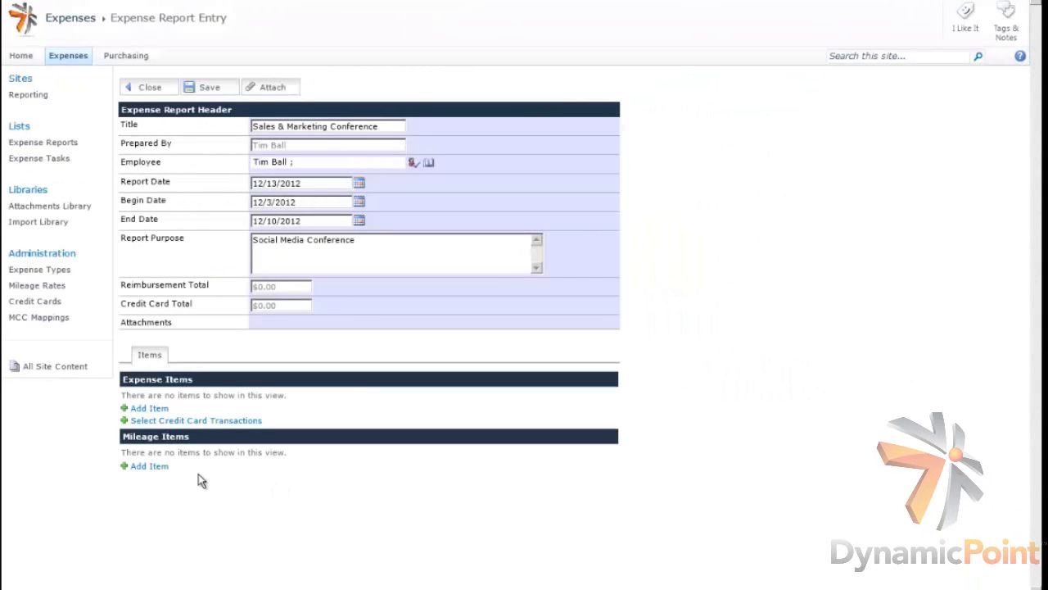
# Step: Add a Hotel expense item: payee Mariott, description '2 night stay', amount 200.00
pyautogui.click(160, 409)
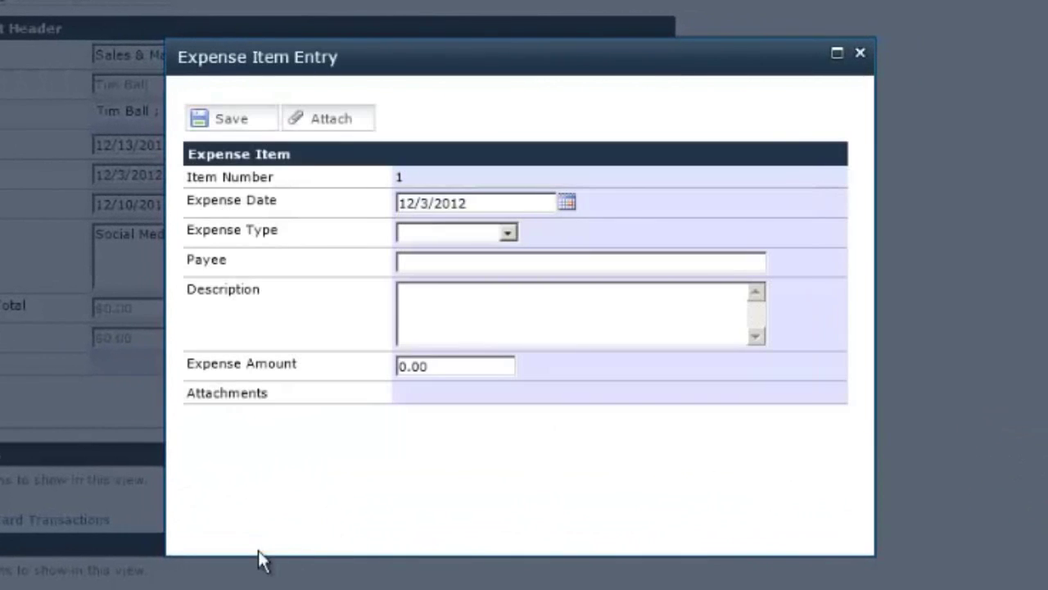
pyautogui.click(509, 235)
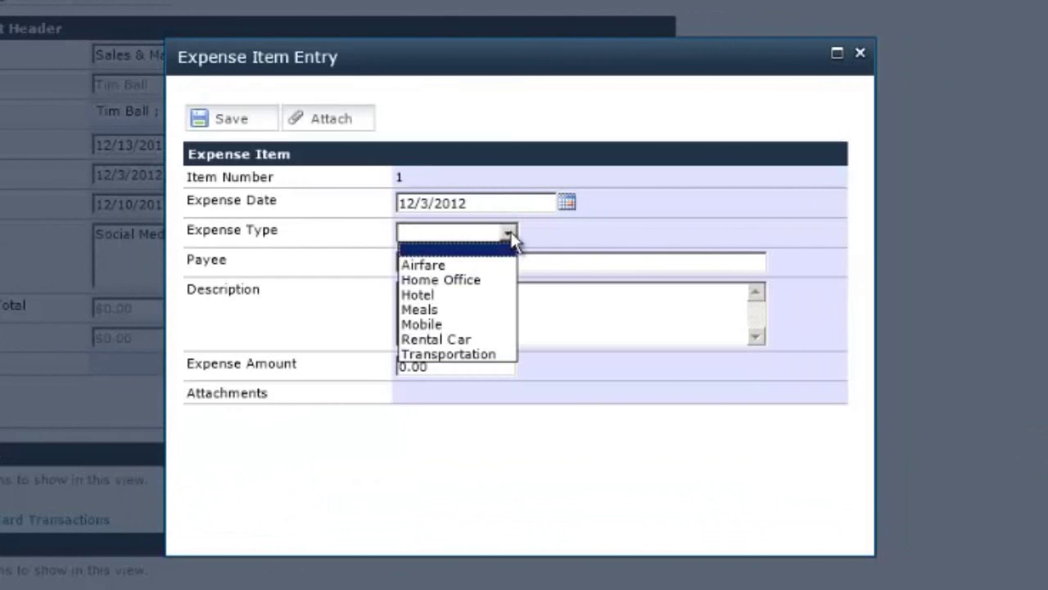
pyautogui.click(442, 297)
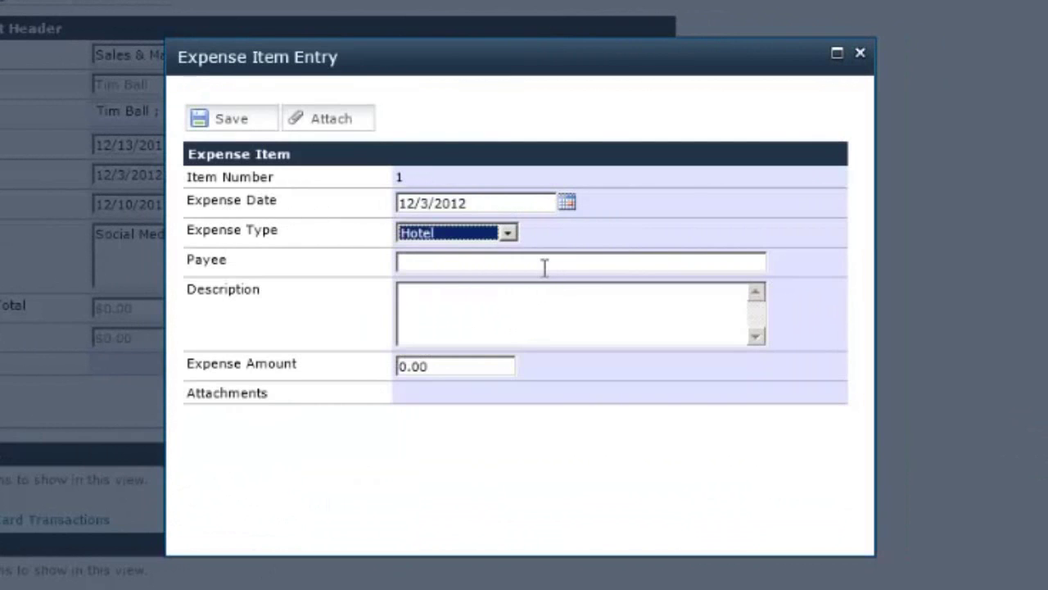
pyautogui.click(511, 263)
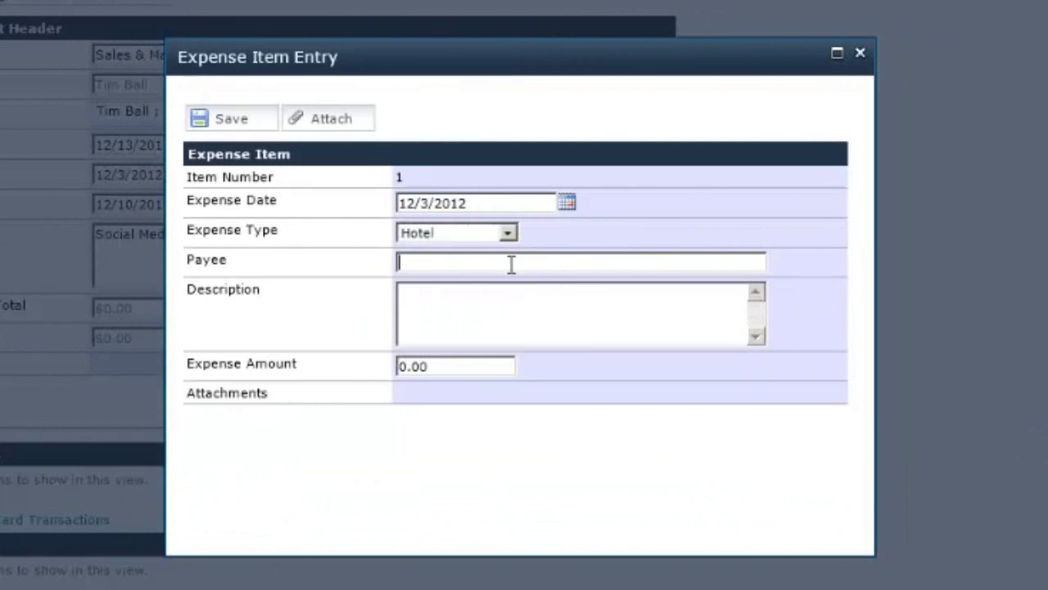
pyautogui.write('Mariott')
pyautogui.press('Tab')
pyautogui.write('2 nig')
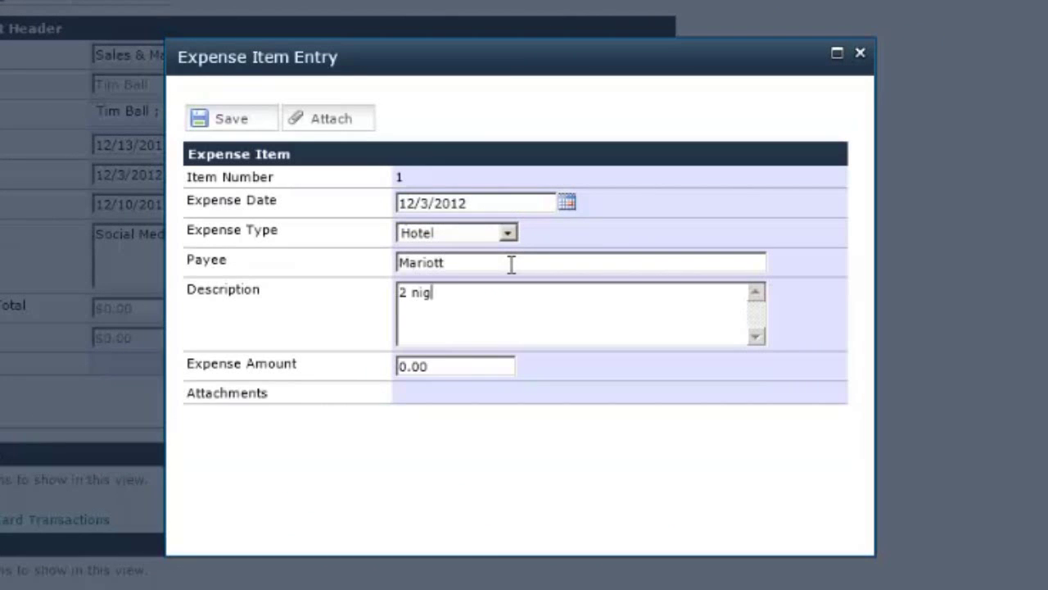
pyautogui.write('ht stay')
pyautogui.press('Tab')
pyautogui.write('200')
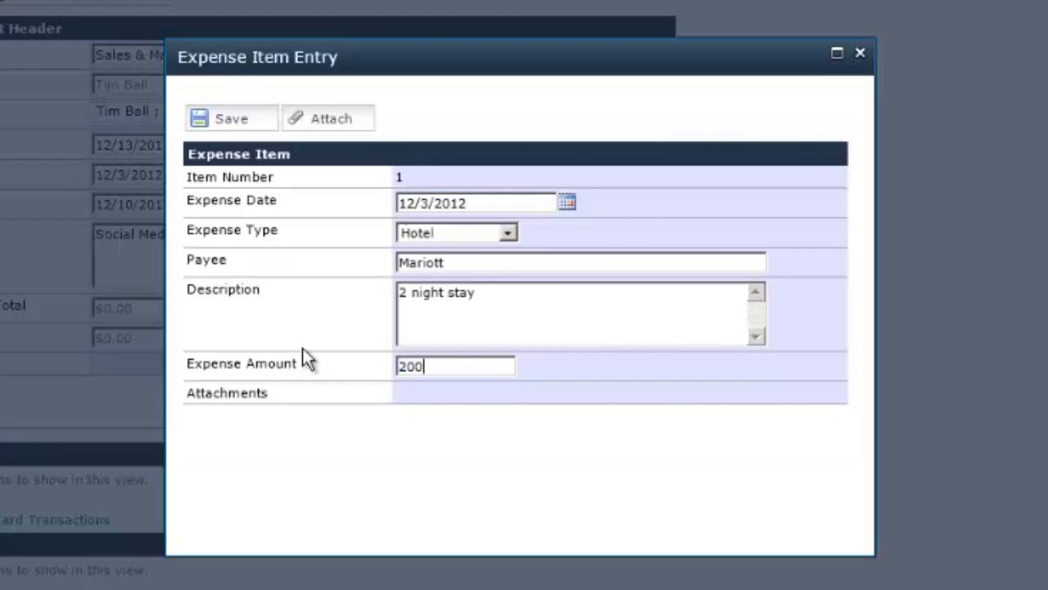
pyautogui.write('.00')
# Step: Attach Sample_receipt.jpg as the receipt for the Hotel expense item
pyautogui.click(349, 122)
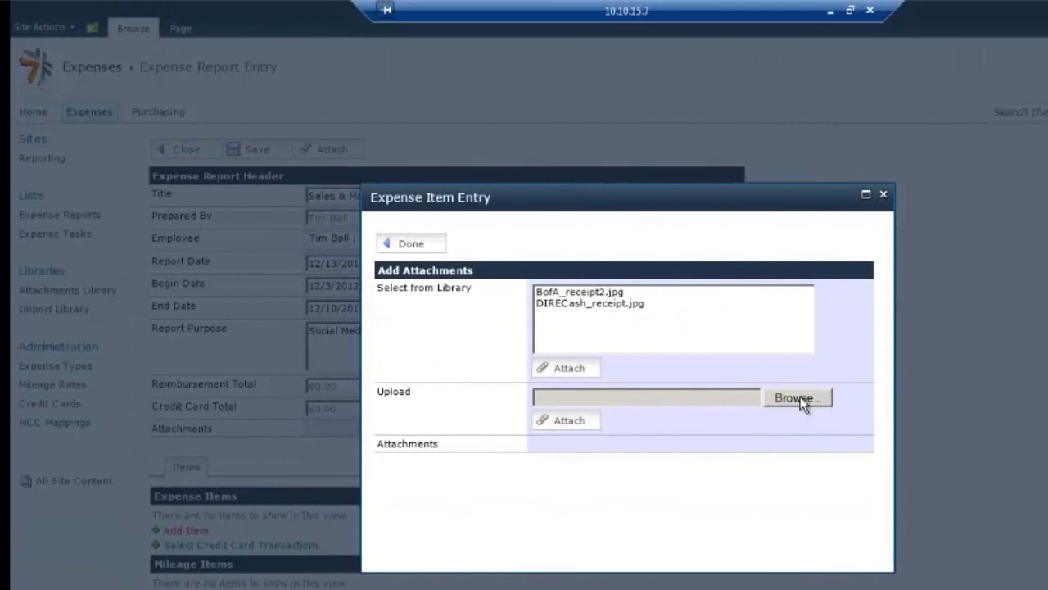
pyautogui.click(755, 328)
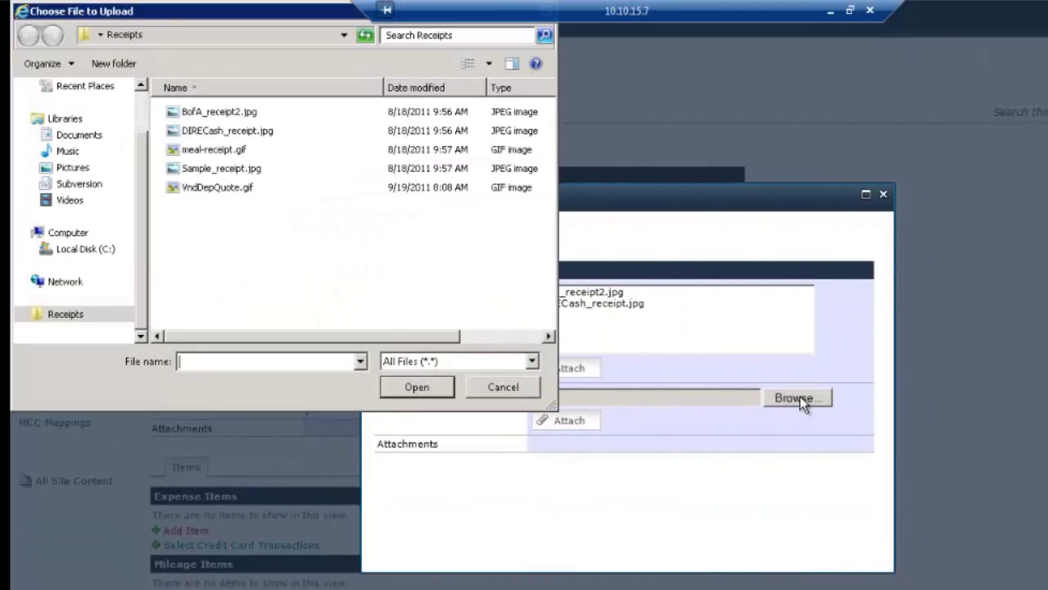
pyautogui.doubleClick(220, 169)
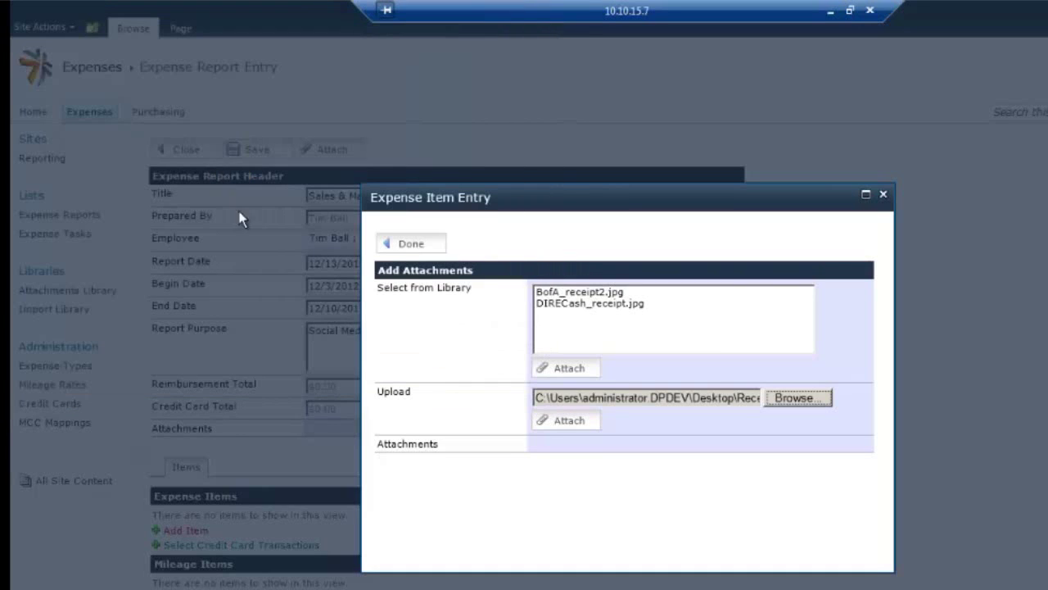
pyautogui.click(565, 420)
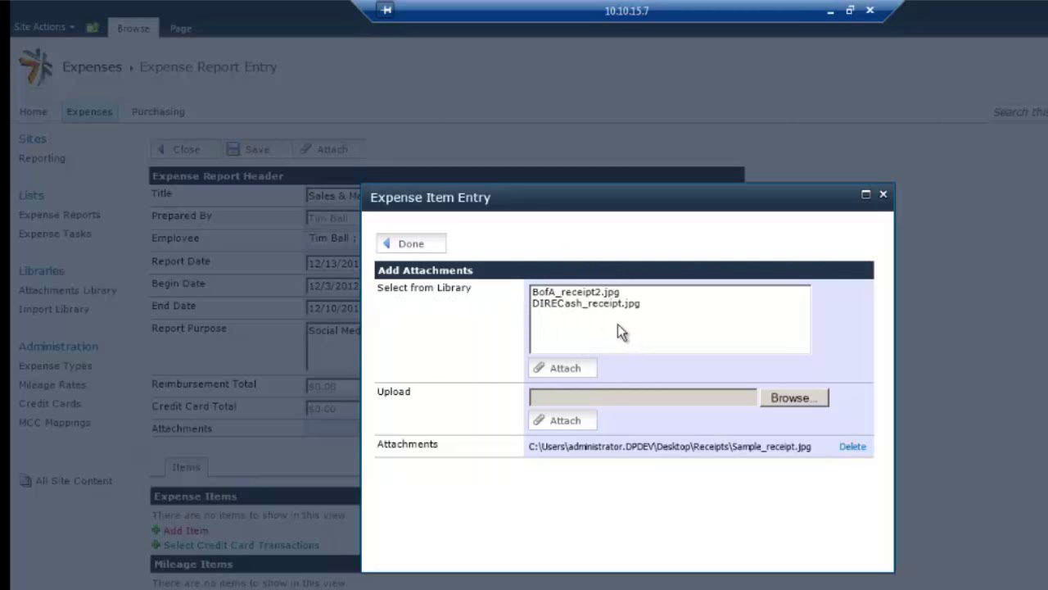
pyautogui.click(412, 244)
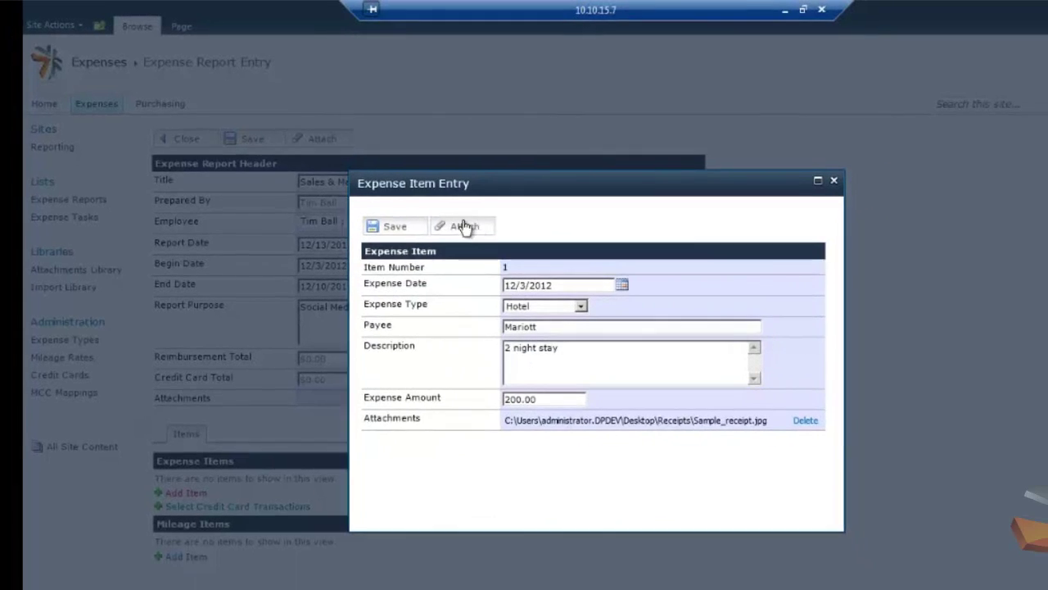
# Step: Save the hotel item and import the $60.01 TURKEY HILL #282 Q69 card transaction
pyautogui.click(385, 200)
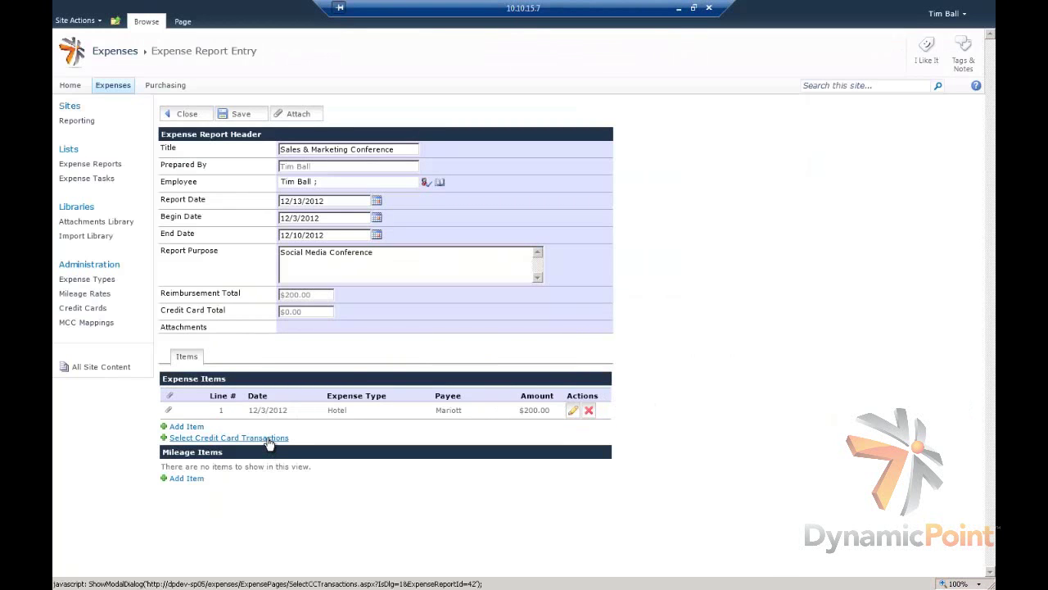
pyautogui.click(268, 438)
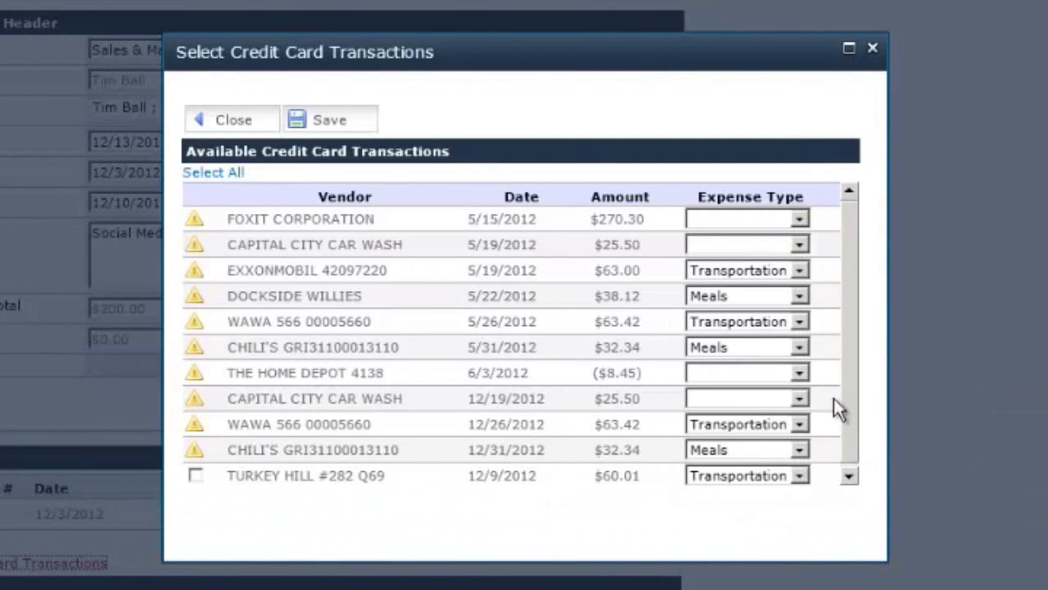
pyautogui.click(850, 477)
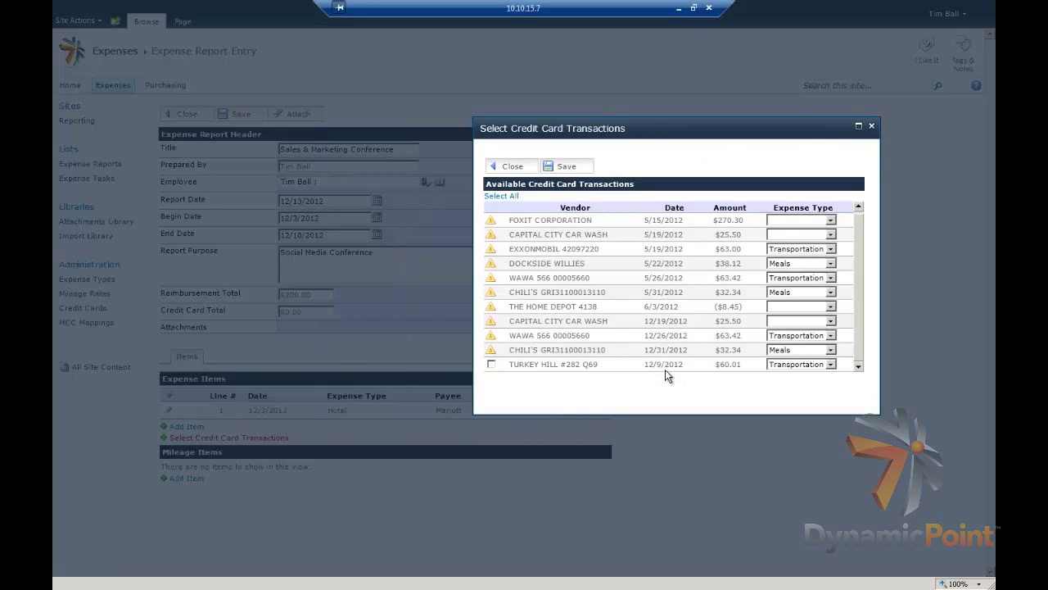
pyautogui.click(493, 366)
pyautogui.click(564, 166)
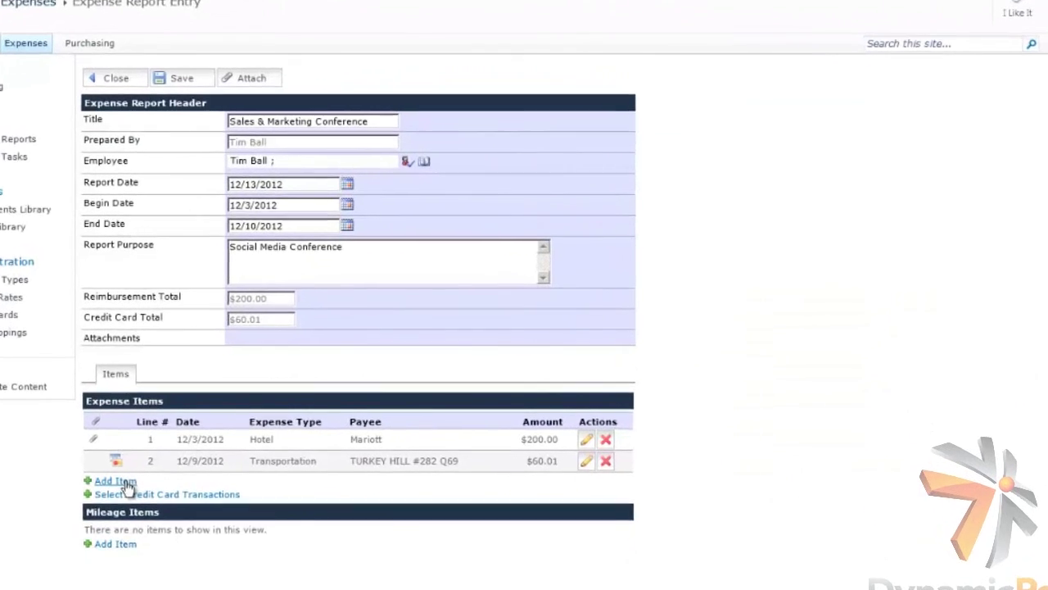
# Step: Add a Meals expense item with payee Ruth Chris
pyautogui.click(187, 444)
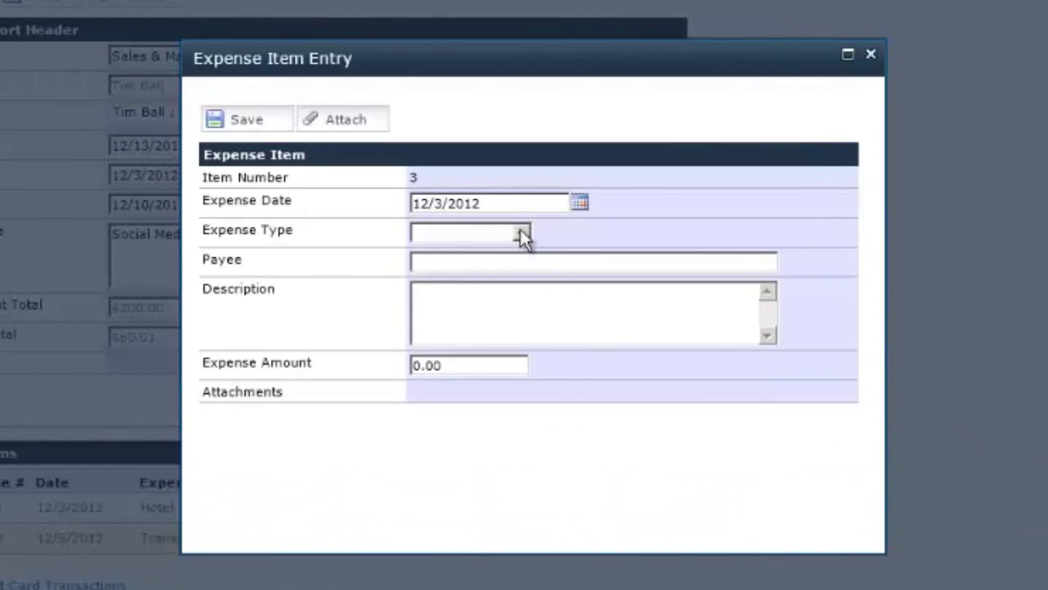
pyautogui.click(522, 236)
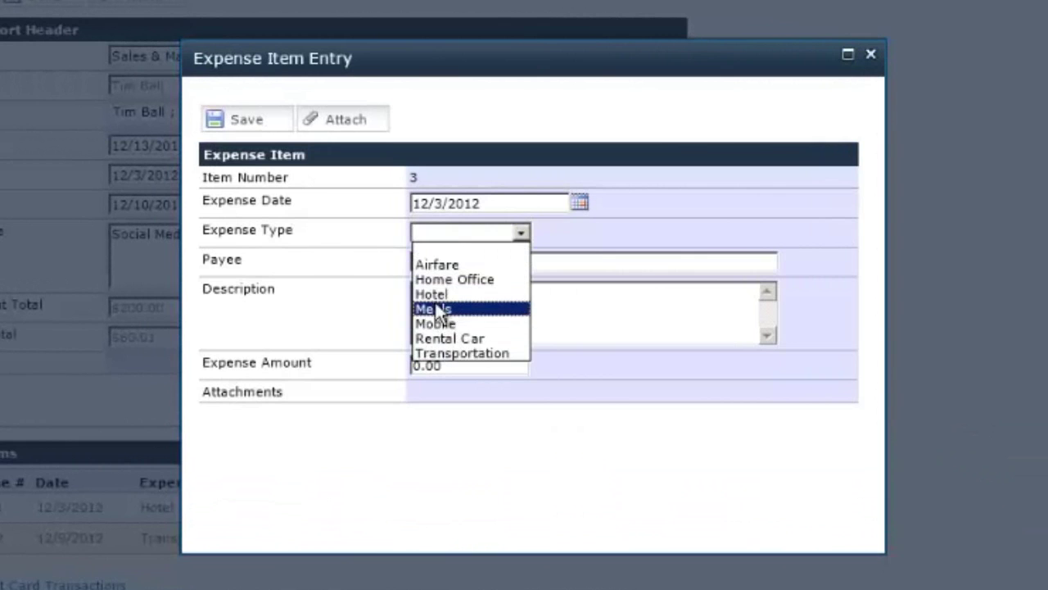
pyautogui.click(438, 306)
pyautogui.click(480, 262)
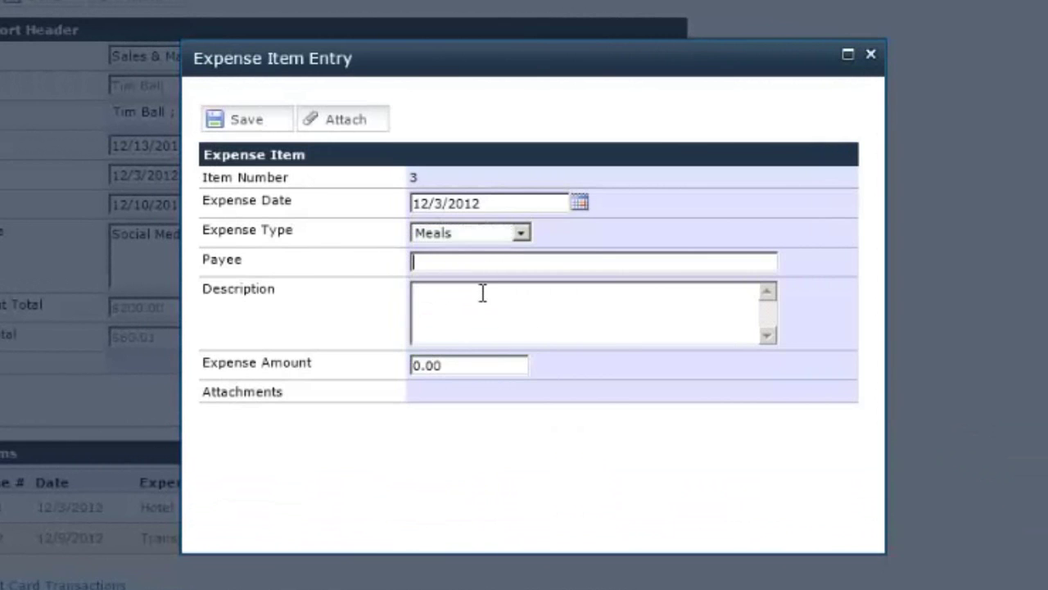
pyautogui.write('Ruth Chris')
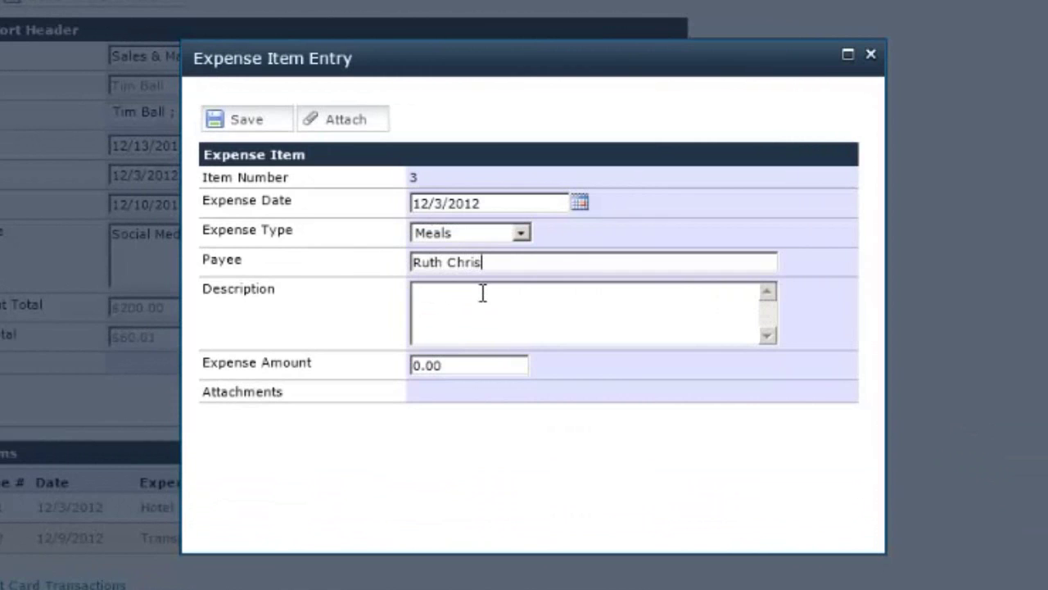
# Step: Describe it as 'working dinner with social media team', set amount 300.00, and save
pyautogui.click(484, 305)
pyautogui.write('working dinner with so')
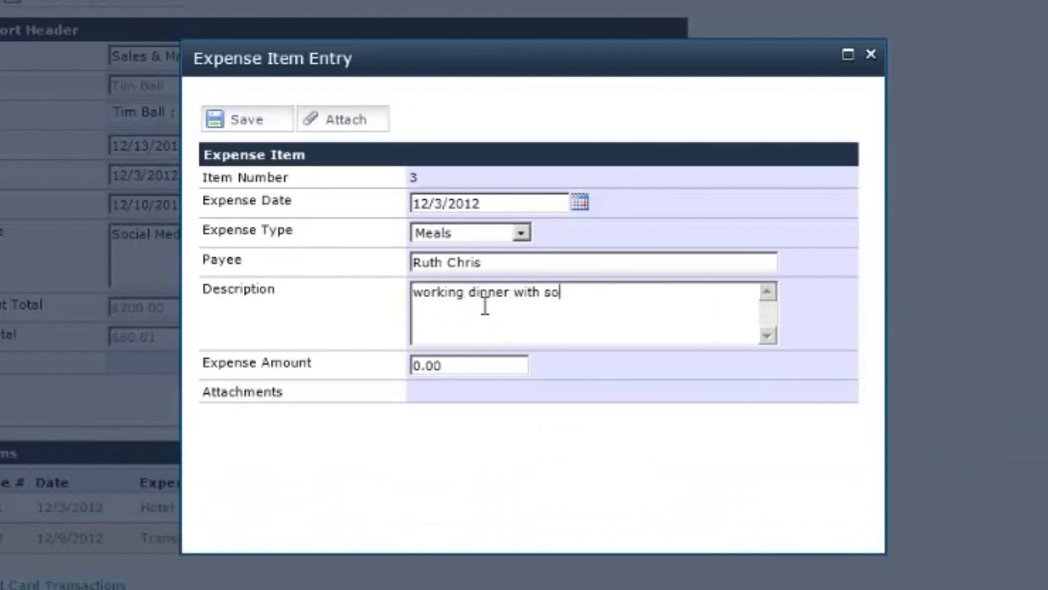
pyautogui.write('cial media team')
pyautogui.click(482, 367)
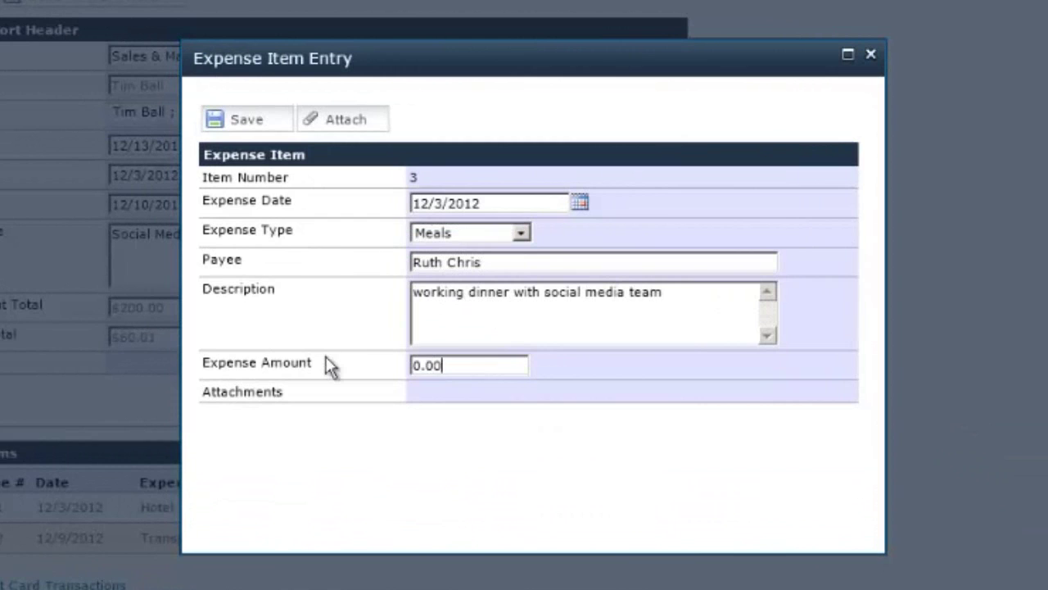
pyautogui.hotkey('ctrl', 'a')
pyautogui.write('30000')
pyautogui.press('BackSpace')
pyautogui.press('BackSpace')
pyautogui.write('.00')
pyautogui.click(277, 122)
pyautogui.click(262, 123)
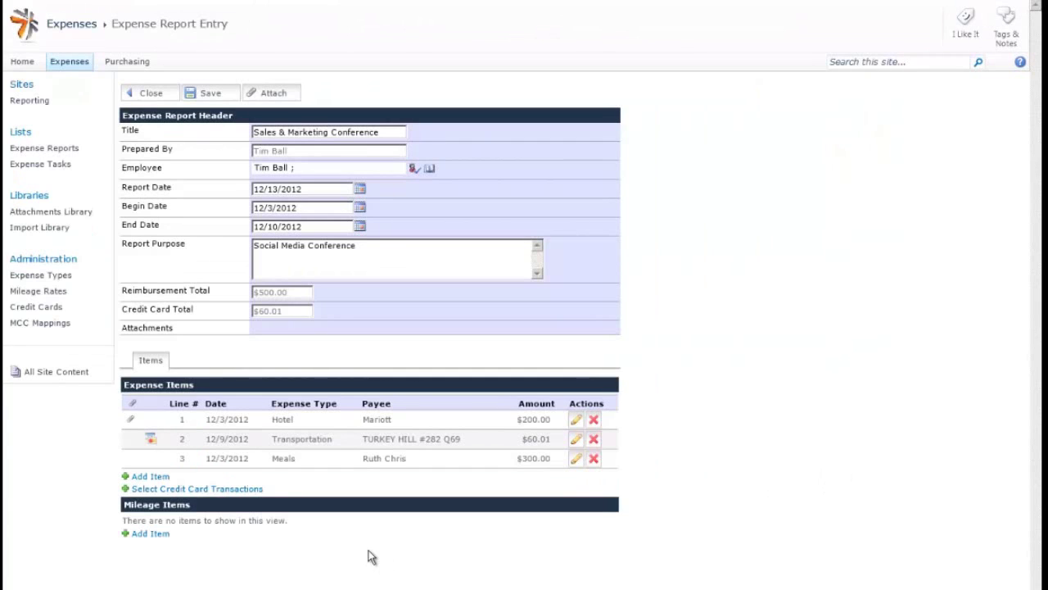
# Step: Add and save a 20-mile home/airport mileage item worth $10.00
pyautogui.click(161, 538)
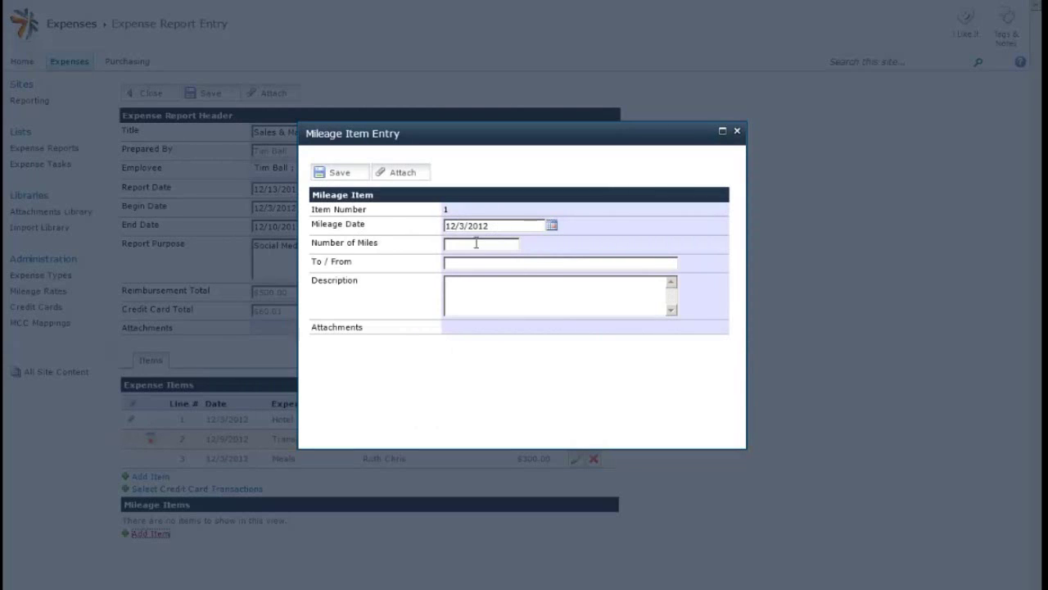
pyautogui.click(475, 243)
pyautogui.write('home/airport')
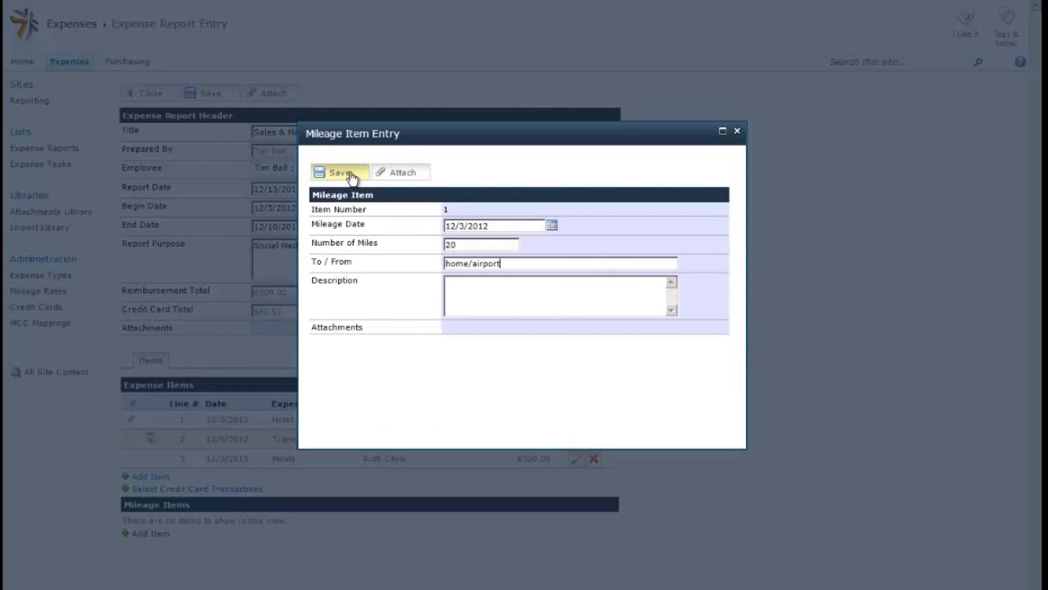
pyautogui.click(350, 177)
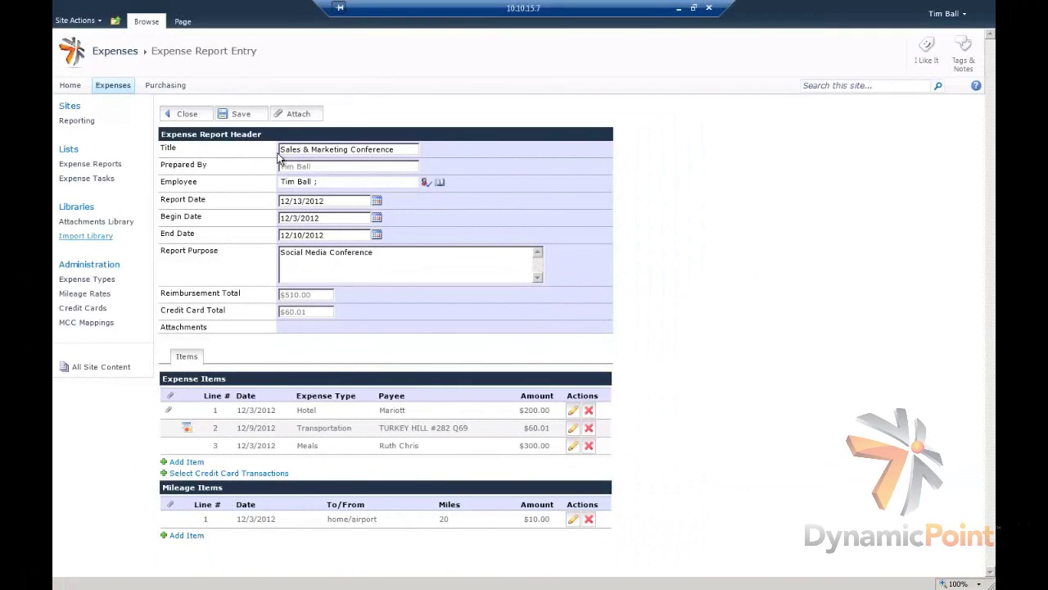
# Step: Attach BofA_receipt2.jpg to the report and save it, returning to the reports list
pyautogui.click(297, 116)
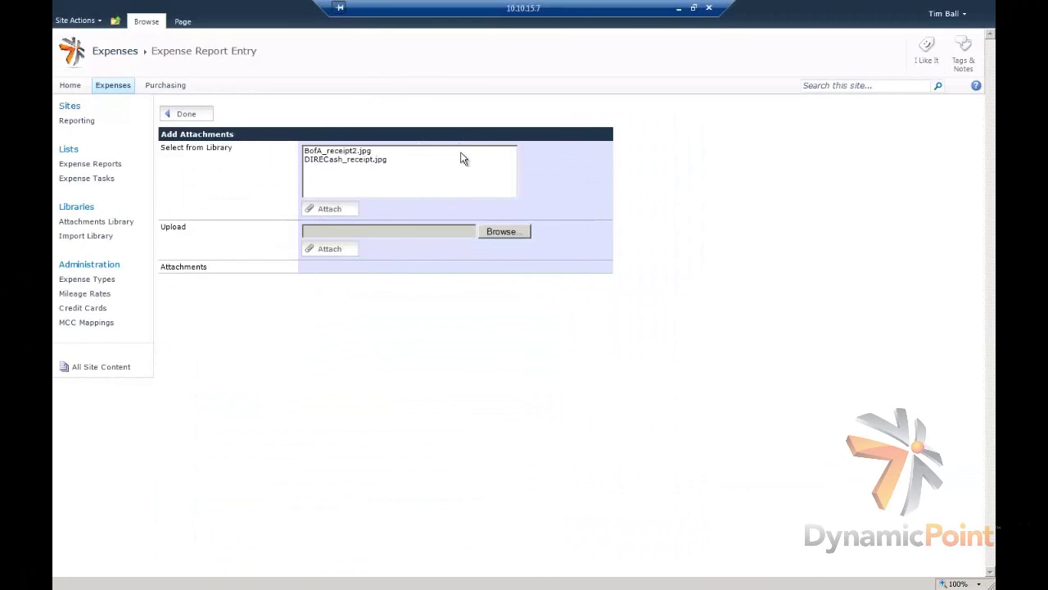
pyautogui.click(521, 232)
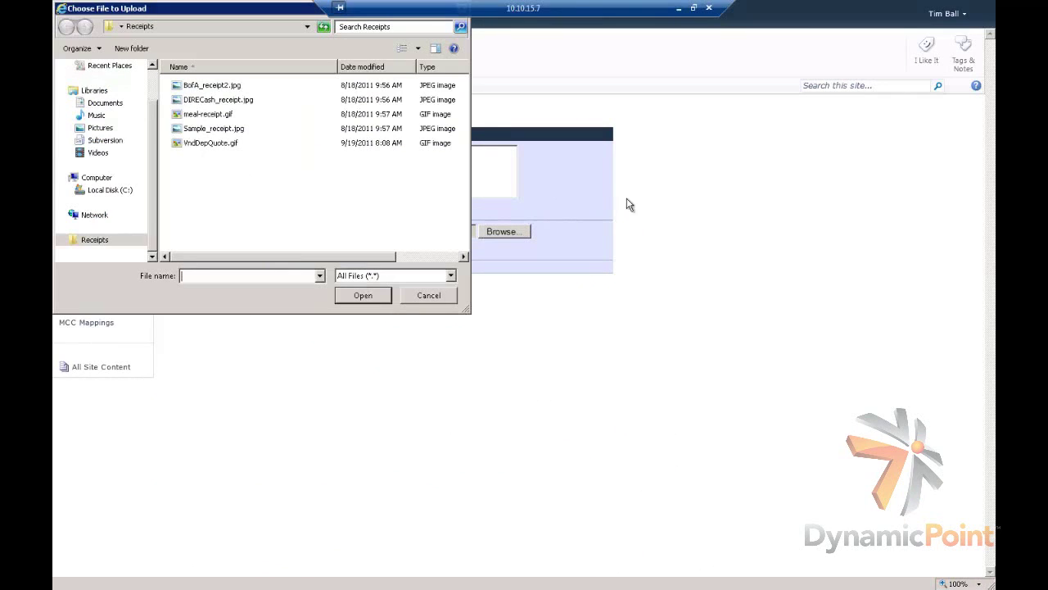
pyautogui.doubleClick(212, 88)
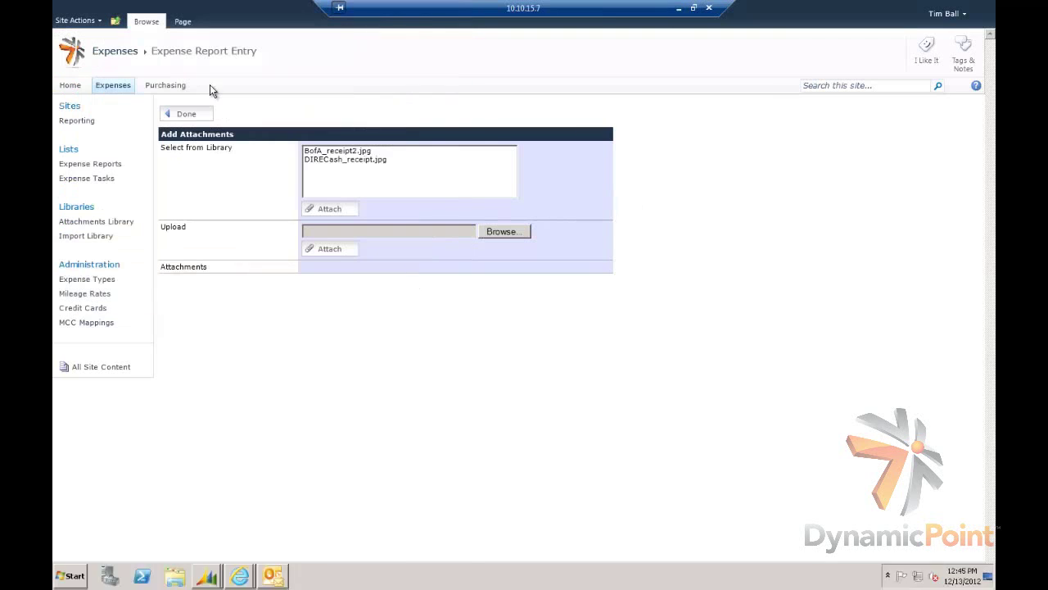
pyautogui.click(352, 250)
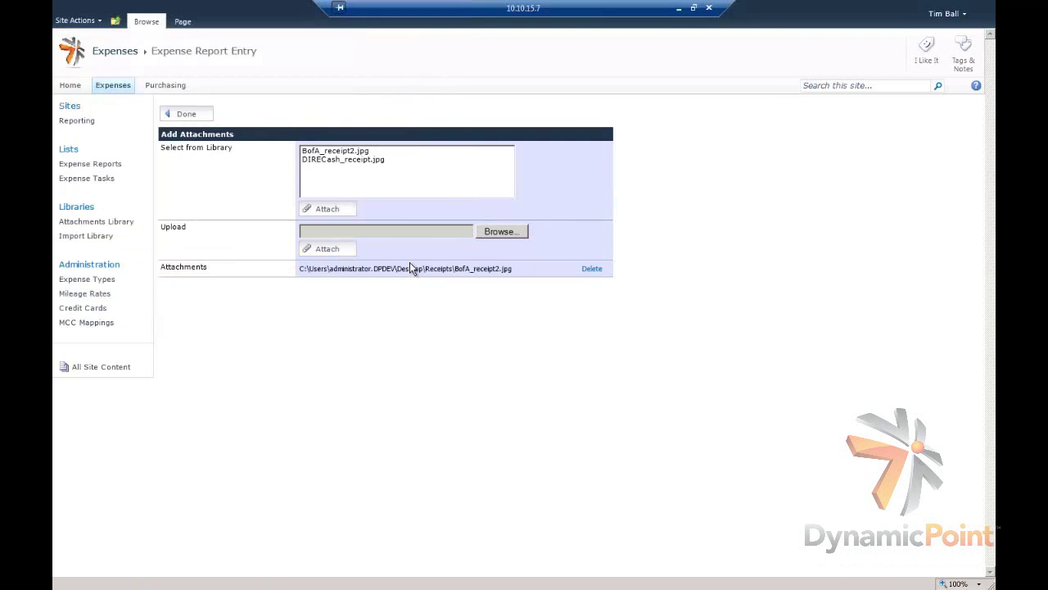
pyautogui.click(187, 116)
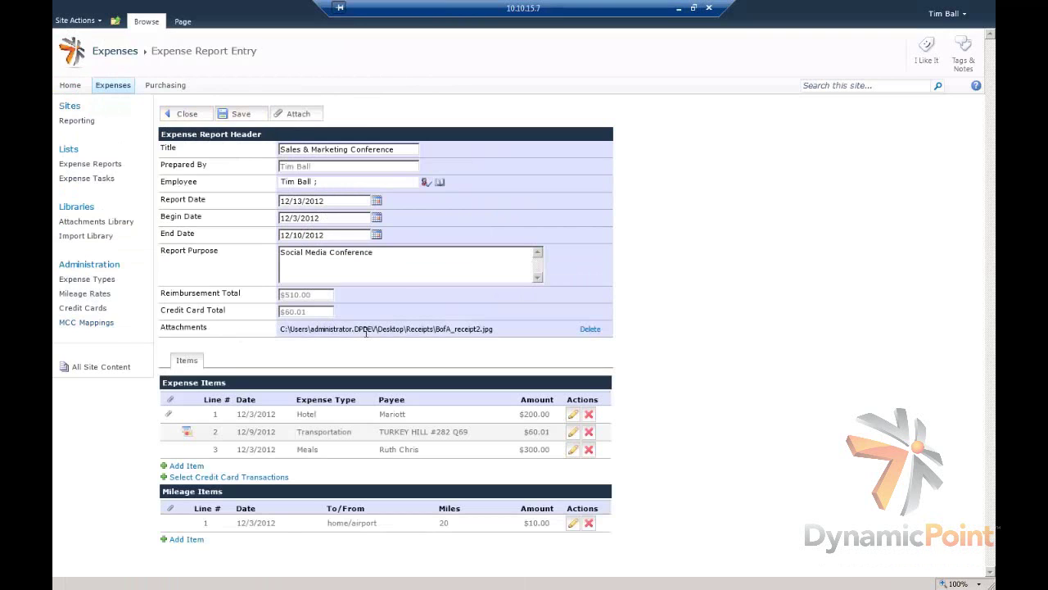
pyautogui.click(246, 116)
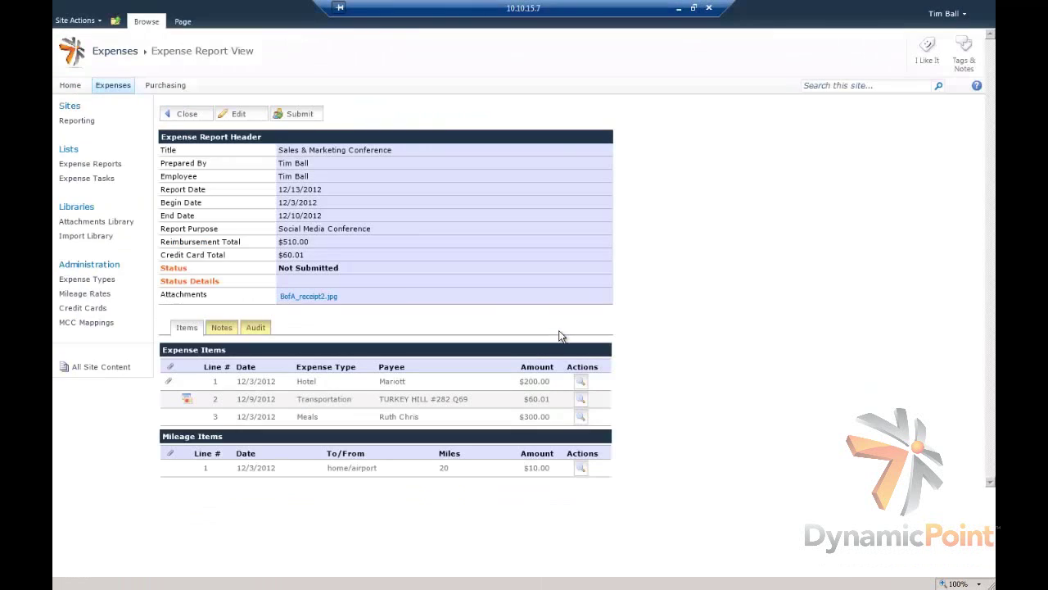
pyautogui.click(93, 165)
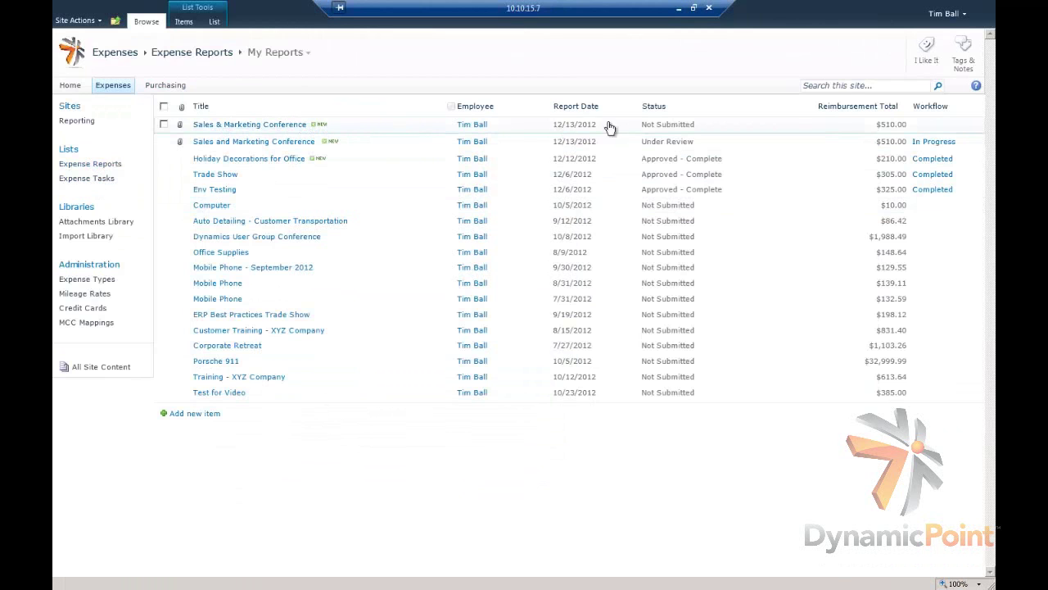
# Step: Open the Sales & Marketing Conference report and submit it for approval
pyautogui.click(282, 127)
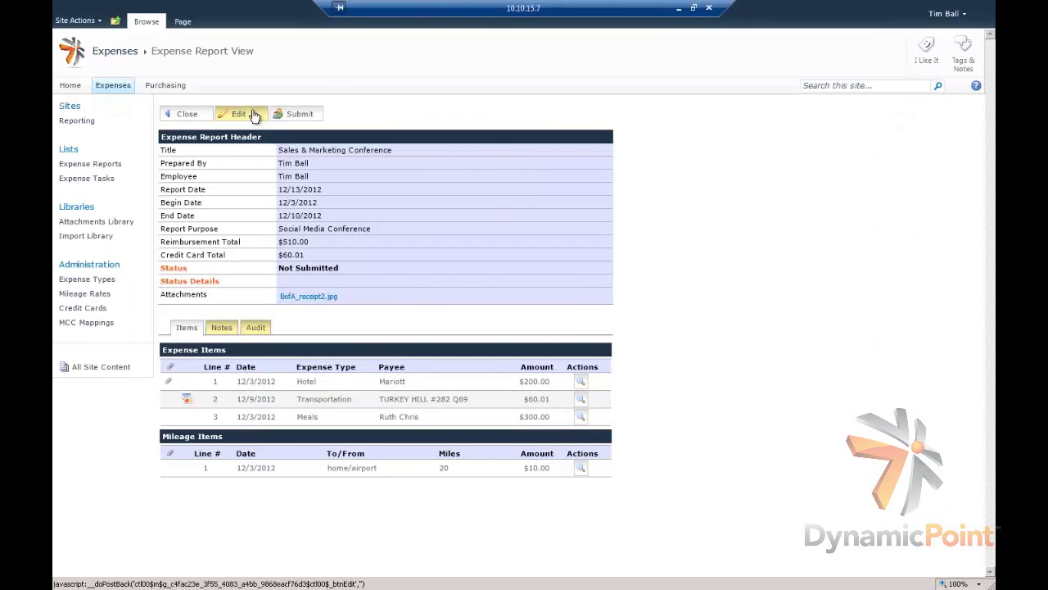
pyautogui.click(302, 116)
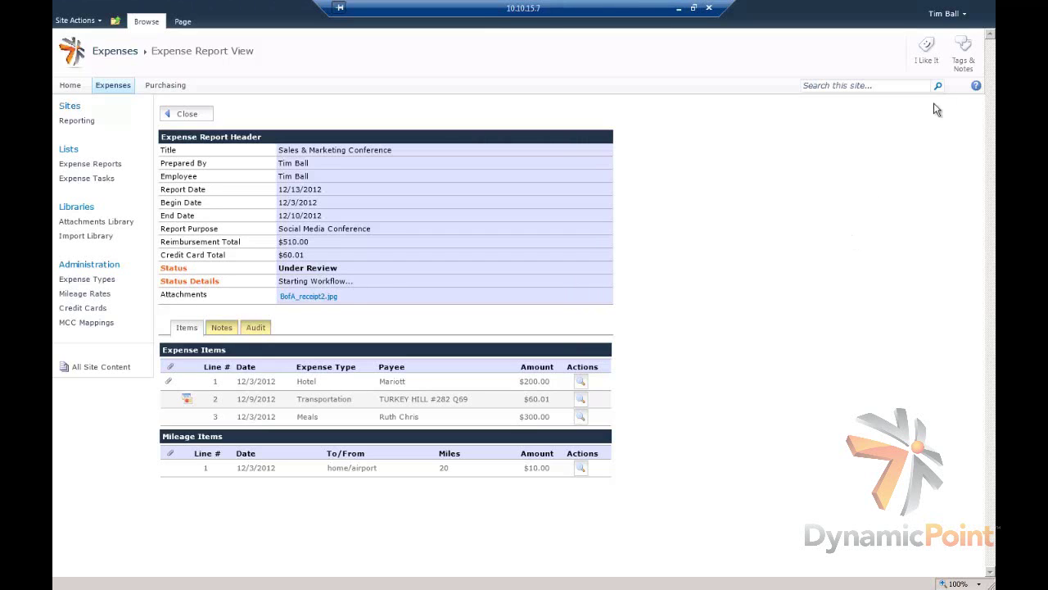
# Step: Sign in as the approving manager using their user name and password
pyautogui.click(952, 16)
pyautogui.click(905, 136)
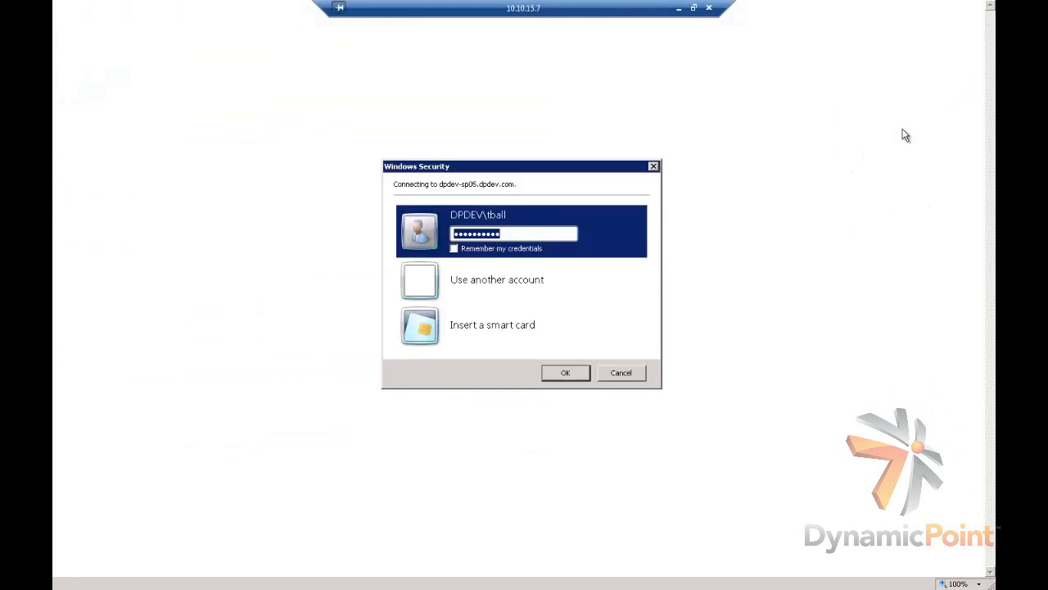
pyautogui.click(495, 285)
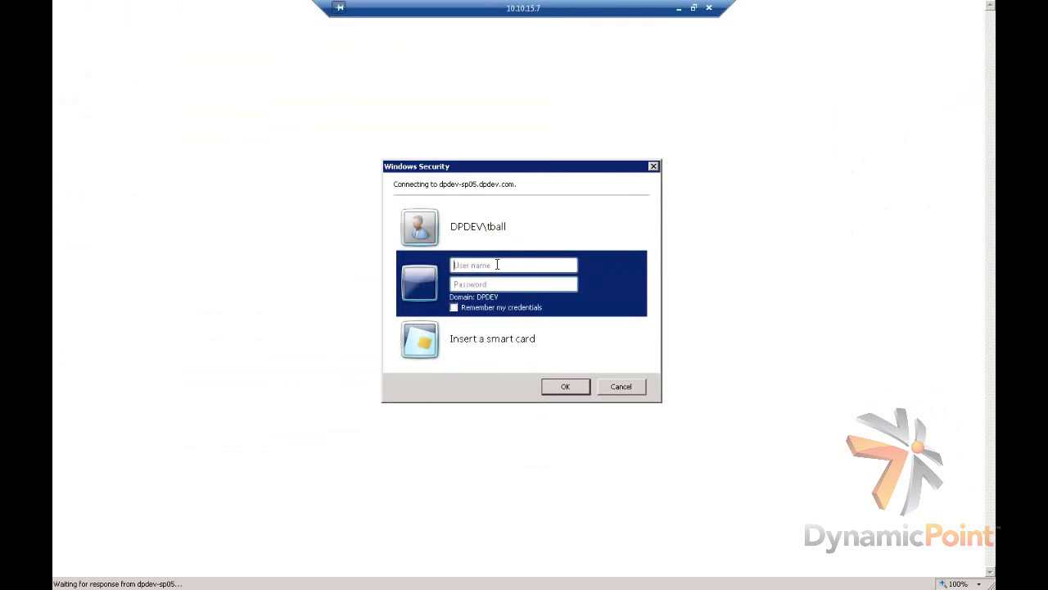
pyautogui.click(497, 264)
pyautogui.write('sporter')
pyautogui.press('Tab')
pyautogui.write('••')
pyautogui.write('••')
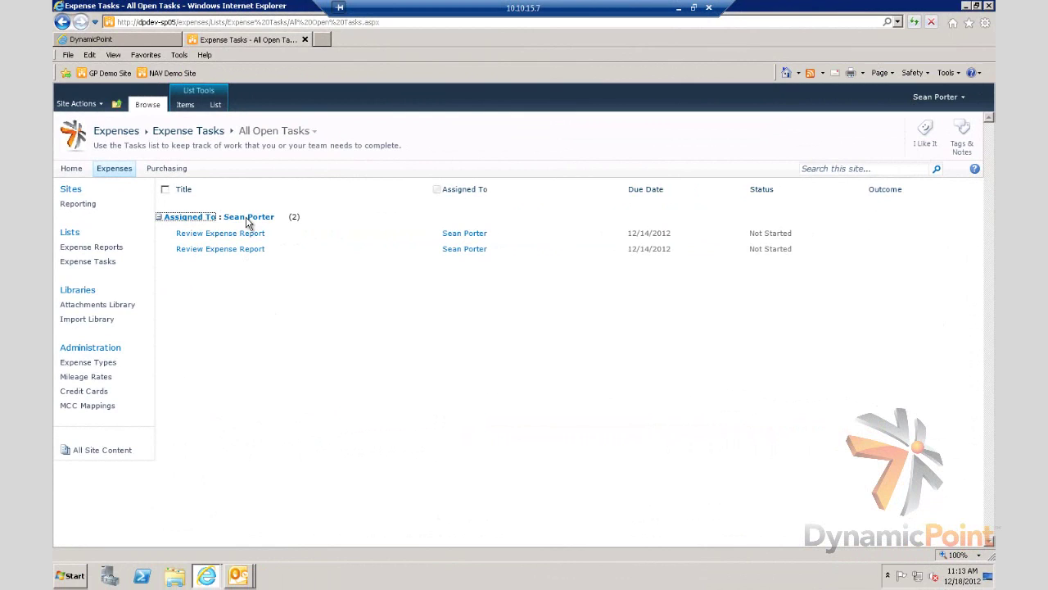
# Step: Switch to the Outlook inbox and open the Expenses: Task Assigned email
pyautogui.click(238, 580)
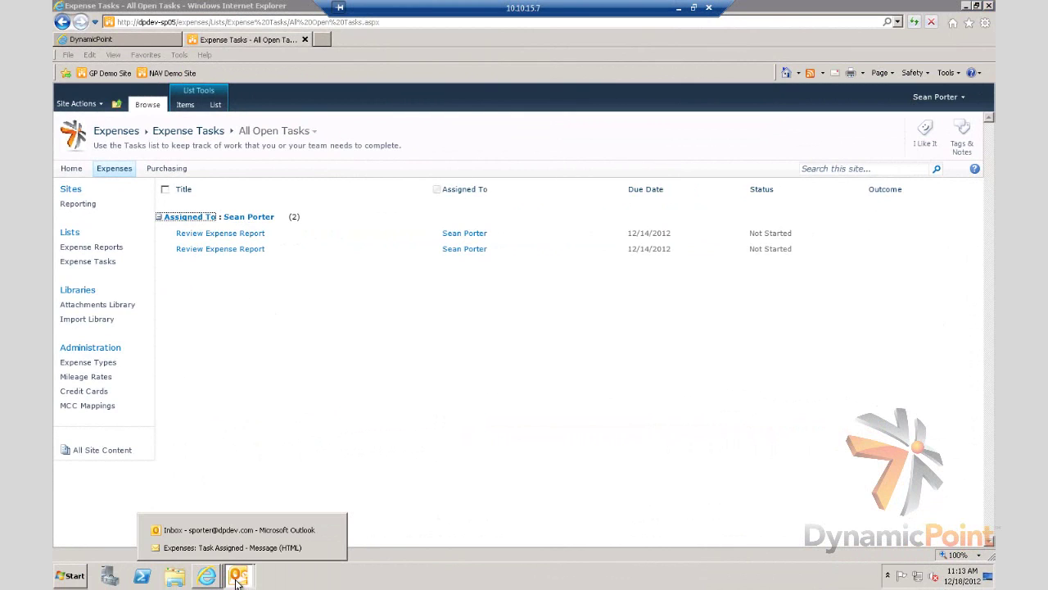
pyautogui.click(258, 528)
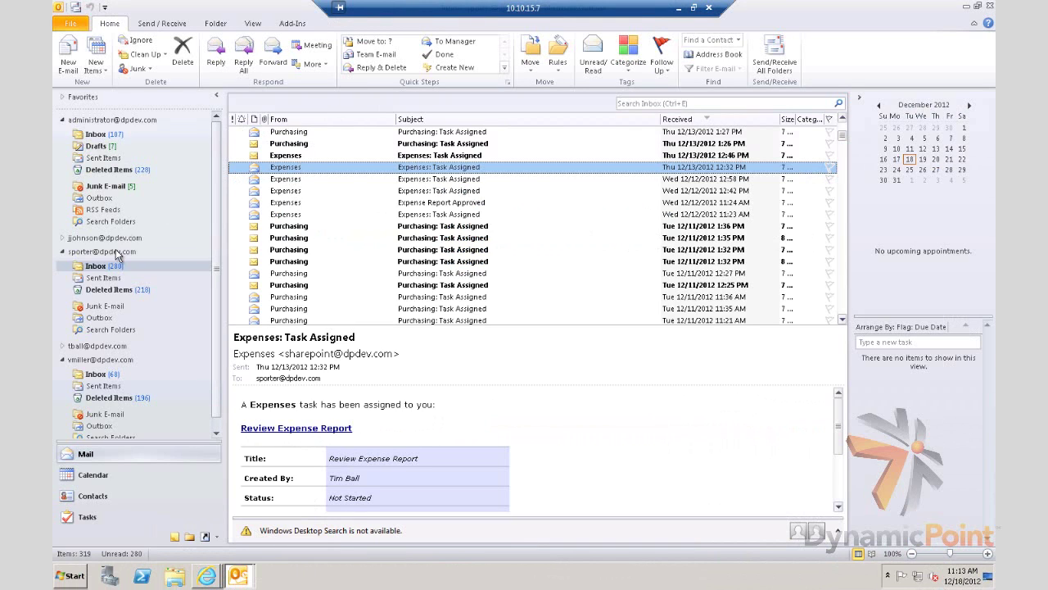
pyautogui.doubleClick(425, 169)
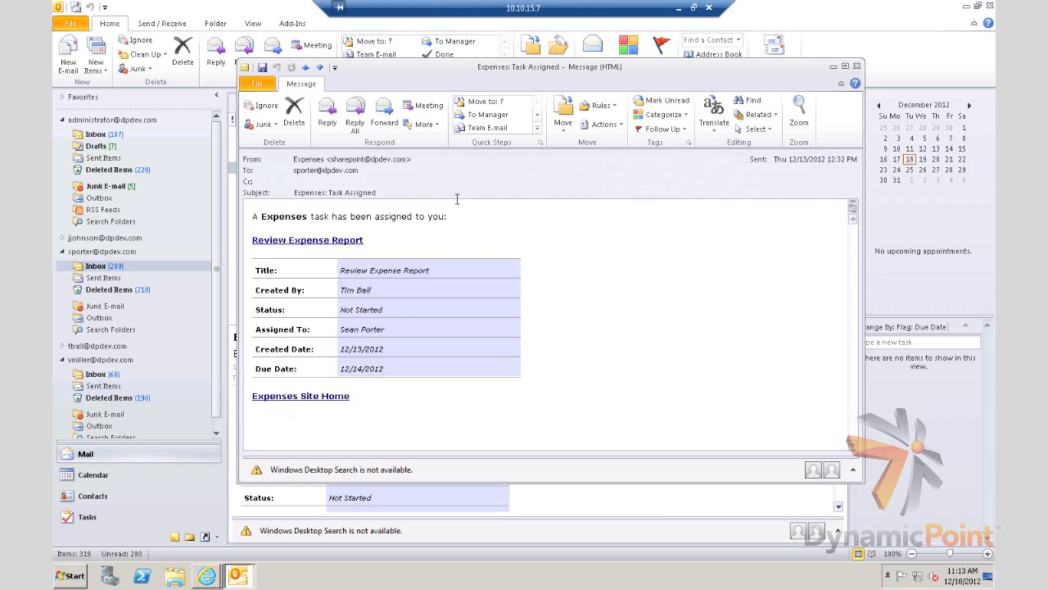
# Step: Check the open expense tasks, then follow the email's Review Expense Report link
pyautogui.click(344, 398)
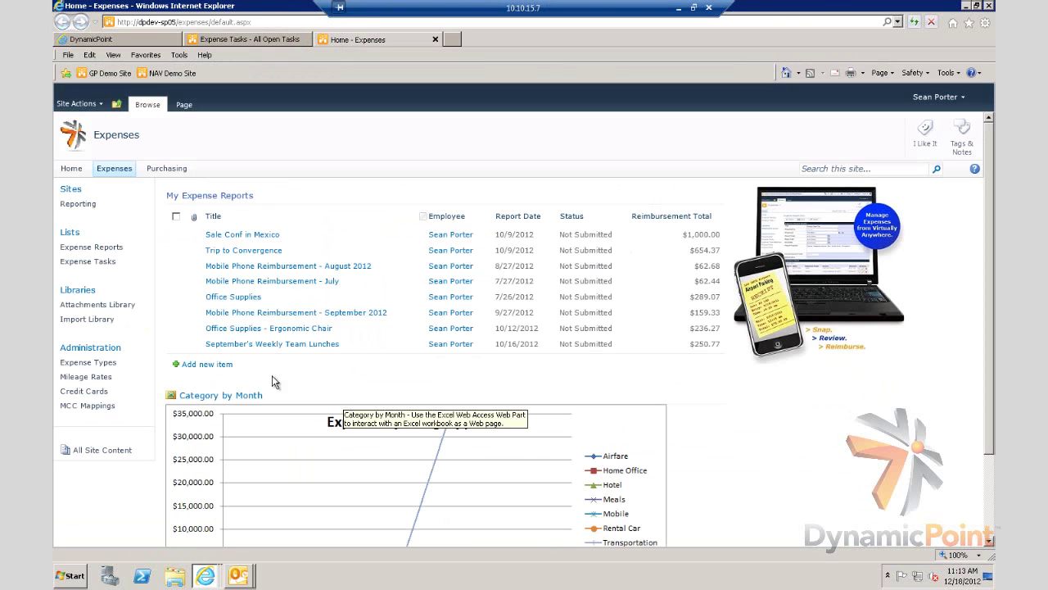
pyautogui.click(102, 263)
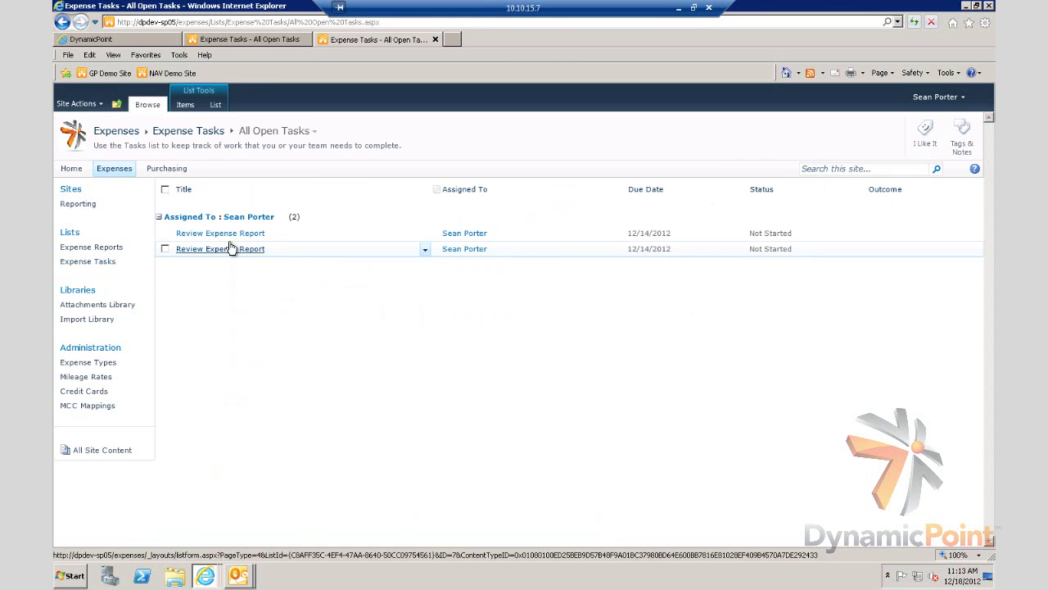
pyautogui.moveTo(239, 576)
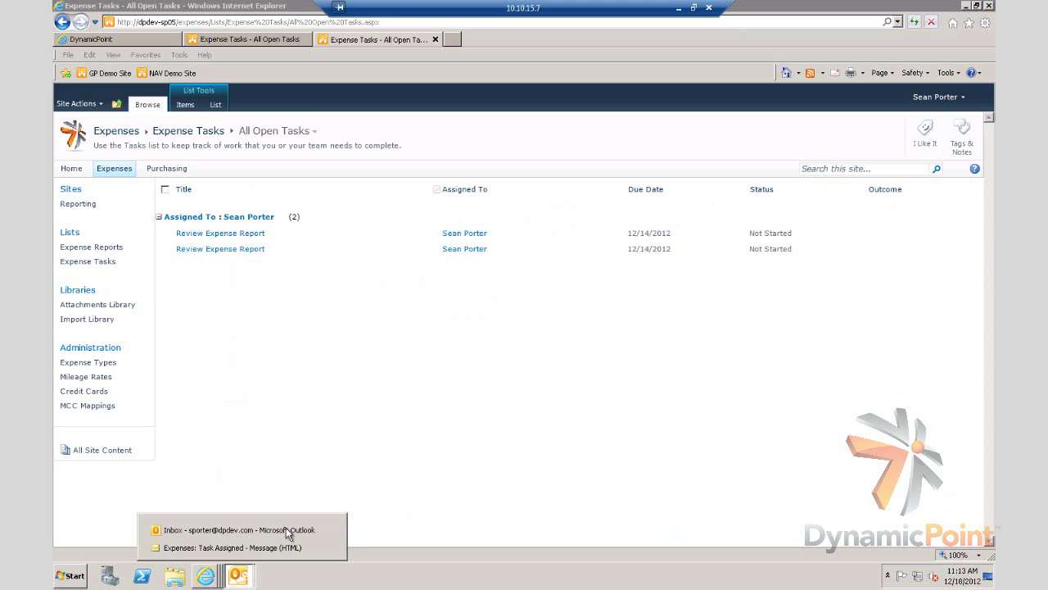
pyautogui.click(284, 547)
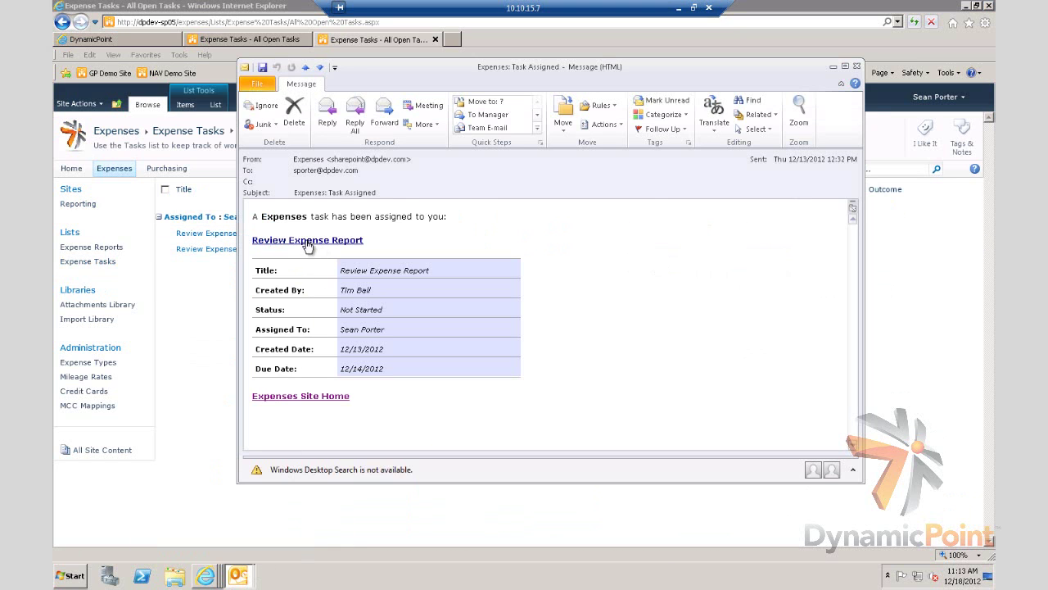
pyautogui.click(307, 240)
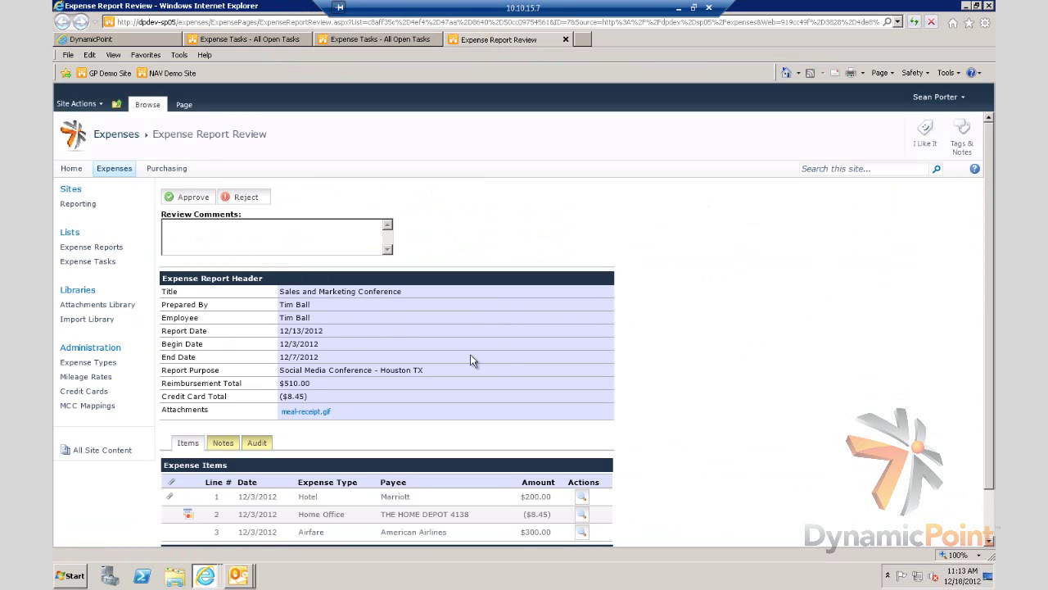
# Step: View the Hotel expense line and its attached VndDepQuote.gif quotation
pyautogui.scroll(-2, 495, 354)
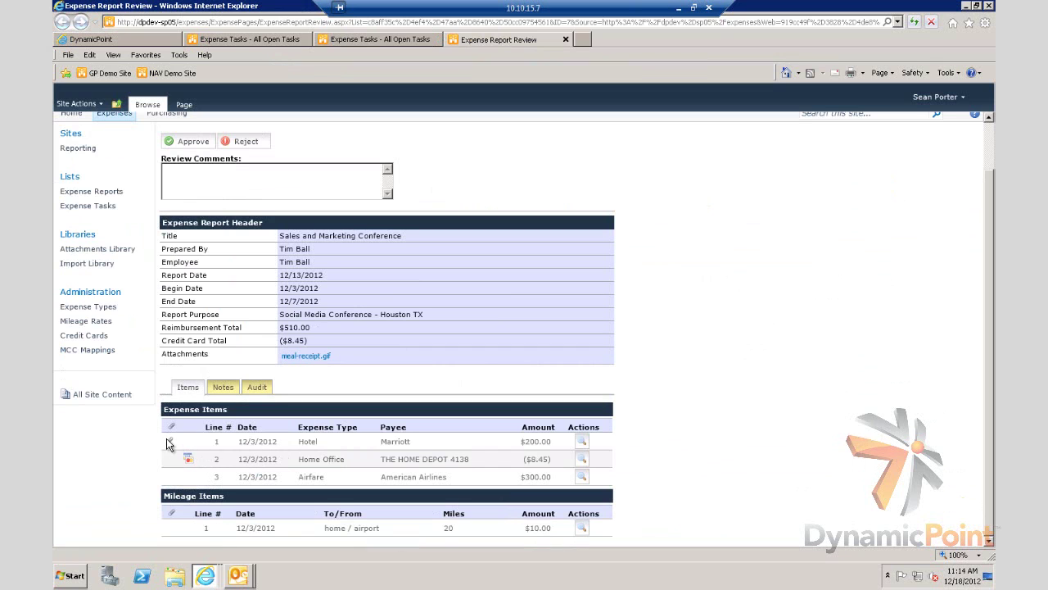
pyautogui.click(582, 445)
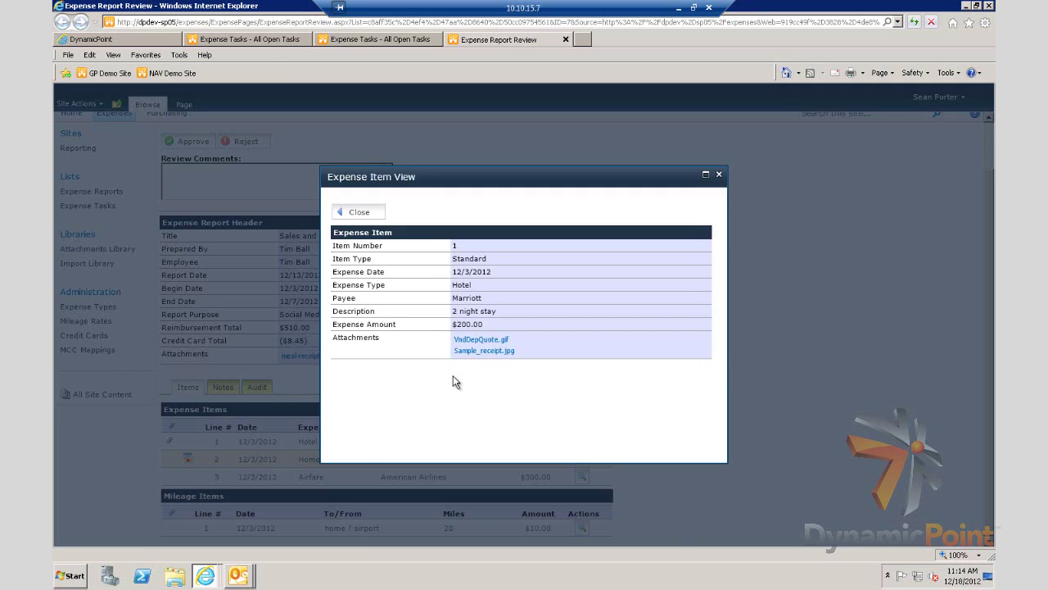
pyautogui.click(481, 341)
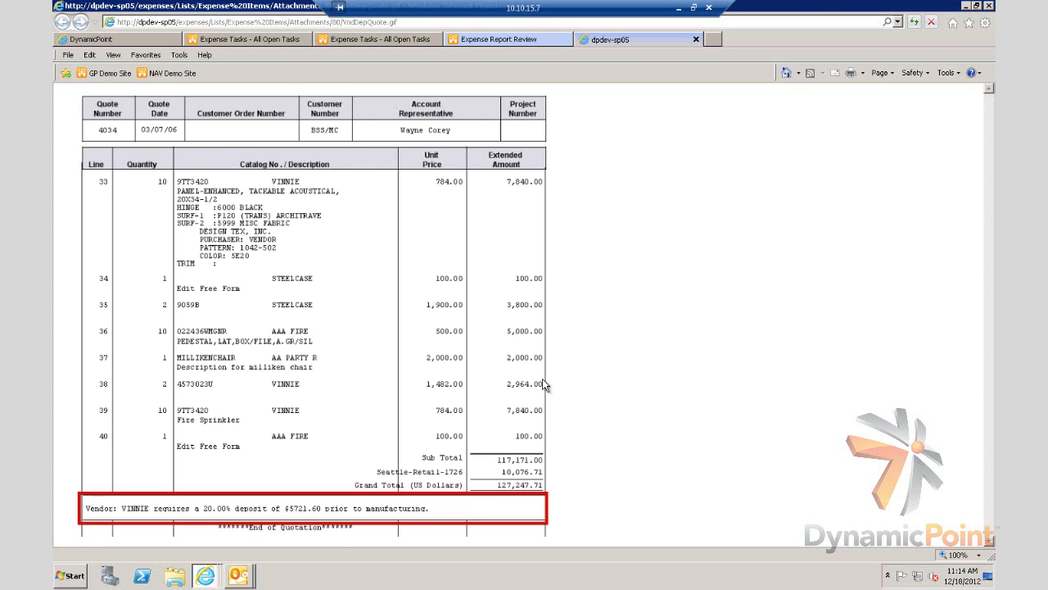
pyautogui.click(498, 41)
# Step: Close the Expense Item View and approve the report with the comment 'approved'
pyautogui.click(718, 176)
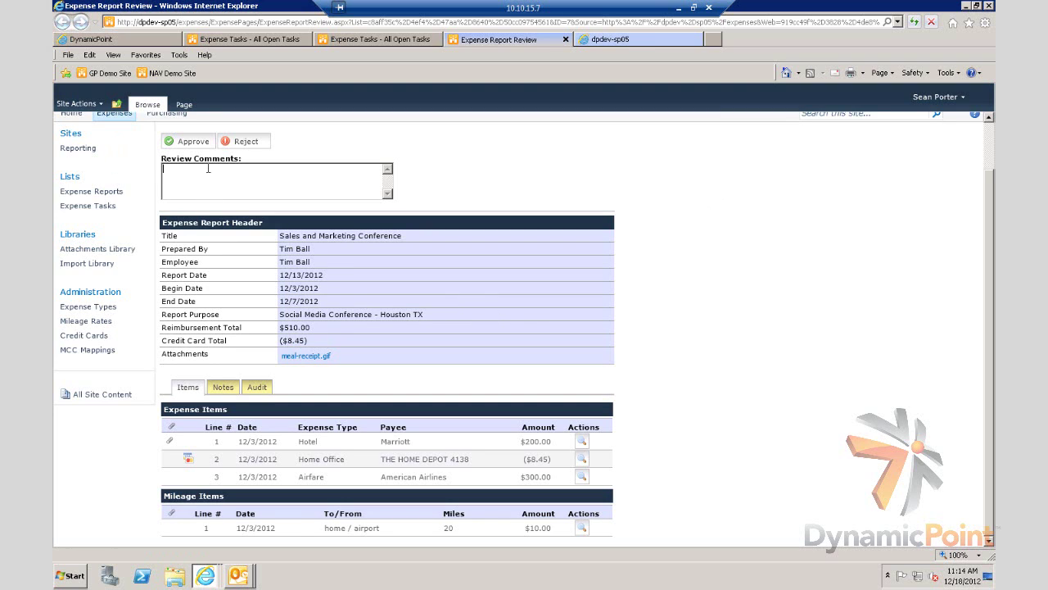
pyautogui.write('approved')
pyautogui.click(176, 140)
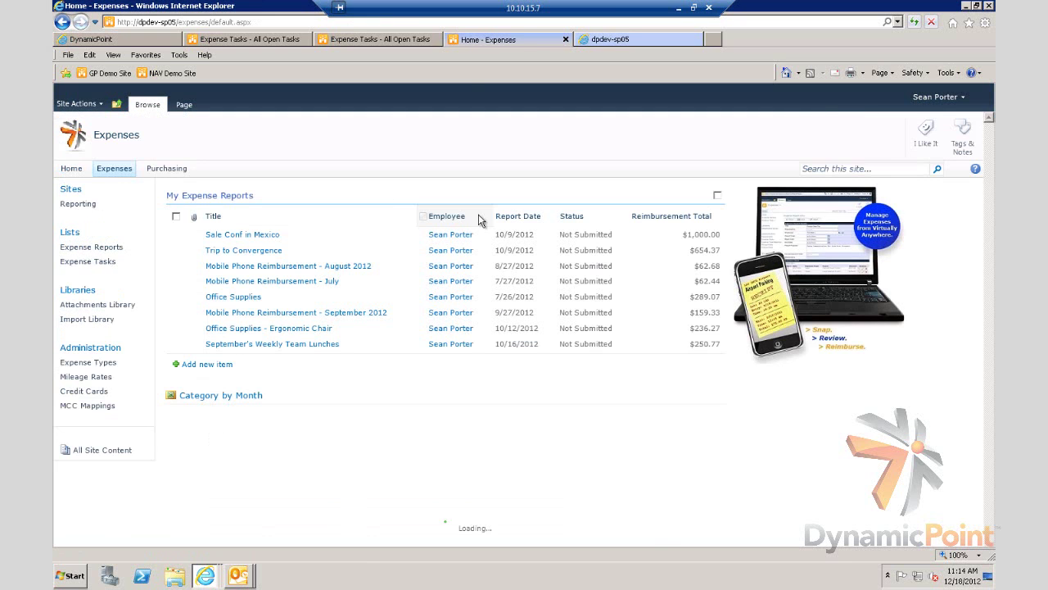
# Step: Open the Finance Team's Review Expense Report task from Expense Tasks
pyautogui.click(88, 261)
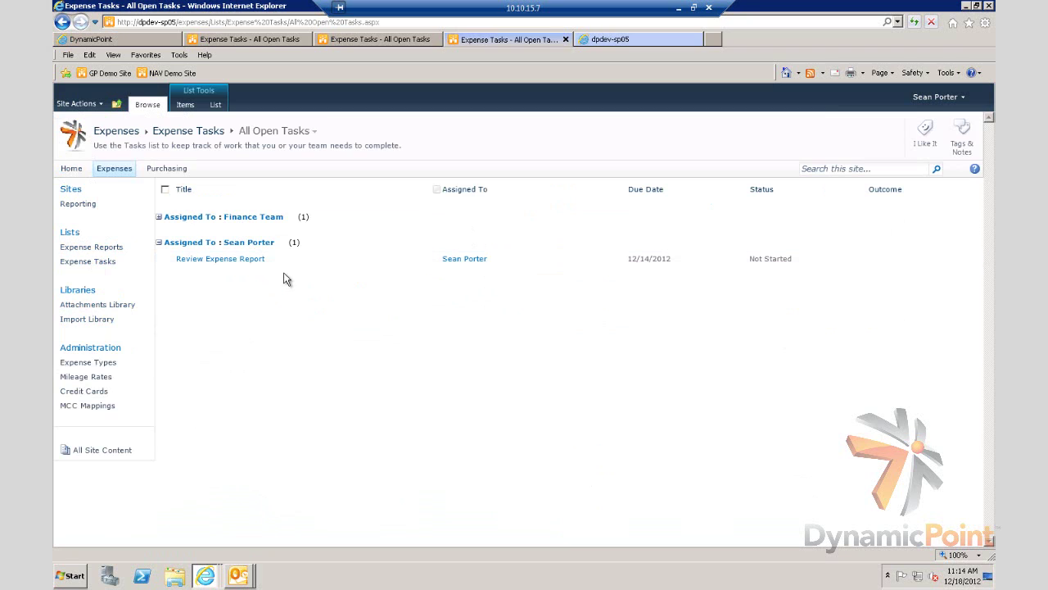
pyautogui.click(159, 217)
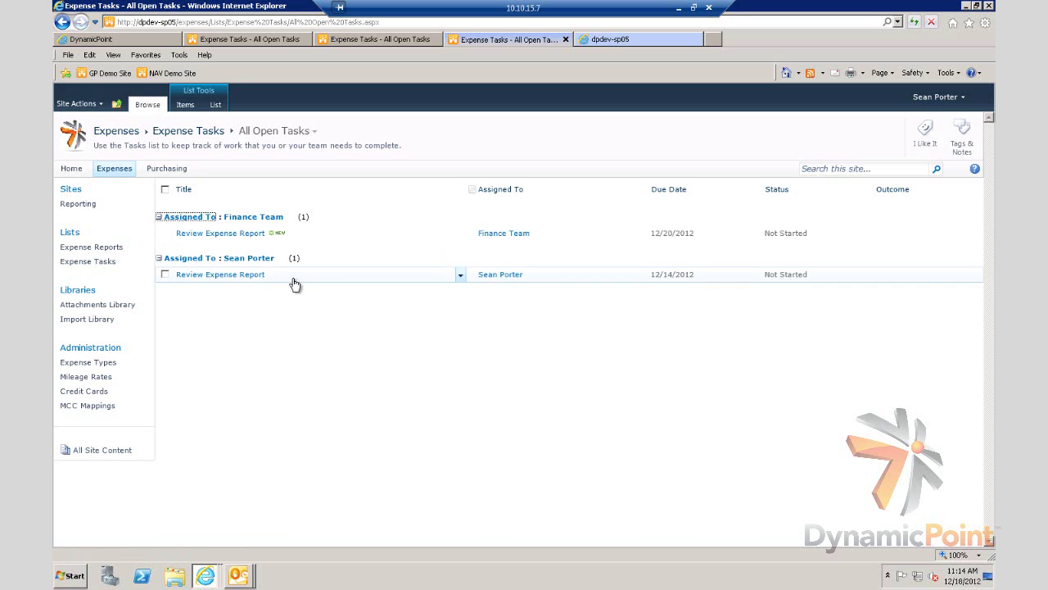
pyautogui.click(227, 235)
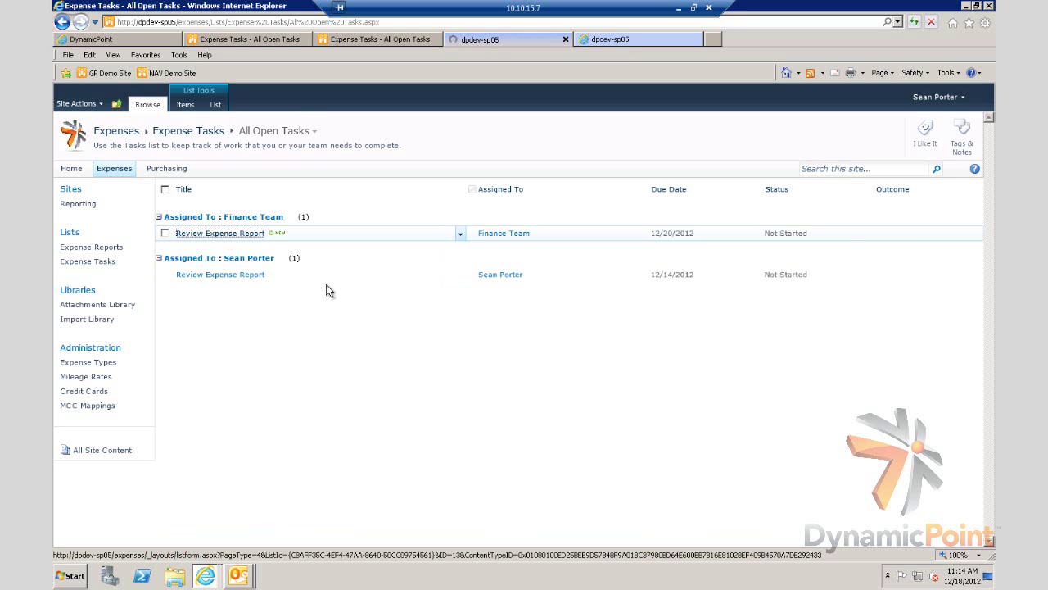
# Step: Review the report's Notes and Audit tabs, then return to the expense items
pyautogui.scroll(-3, 950, 127)
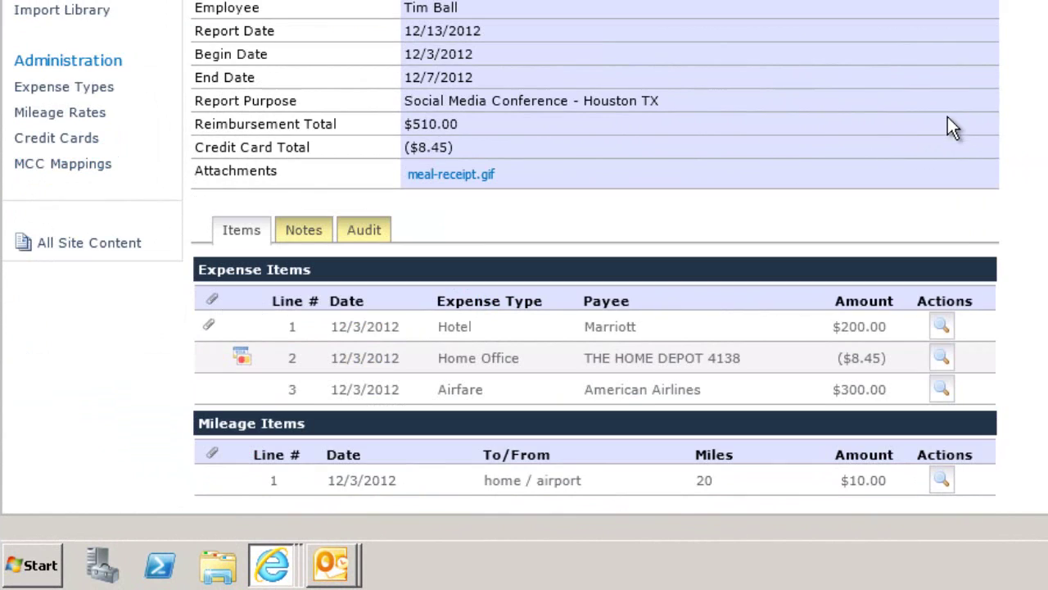
pyautogui.click(308, 234)
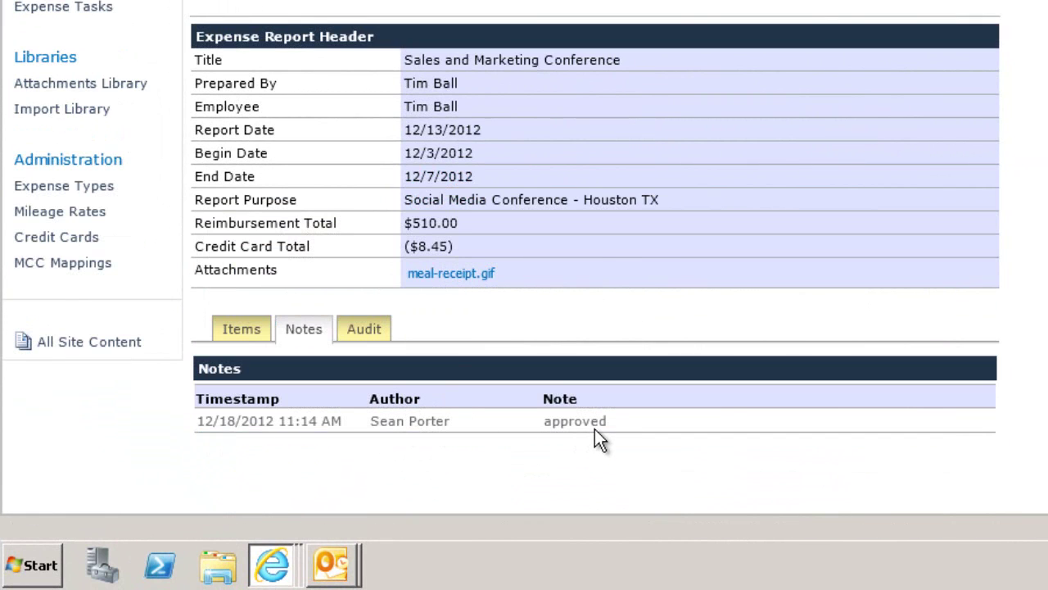
pyautogui.click(360, 329)
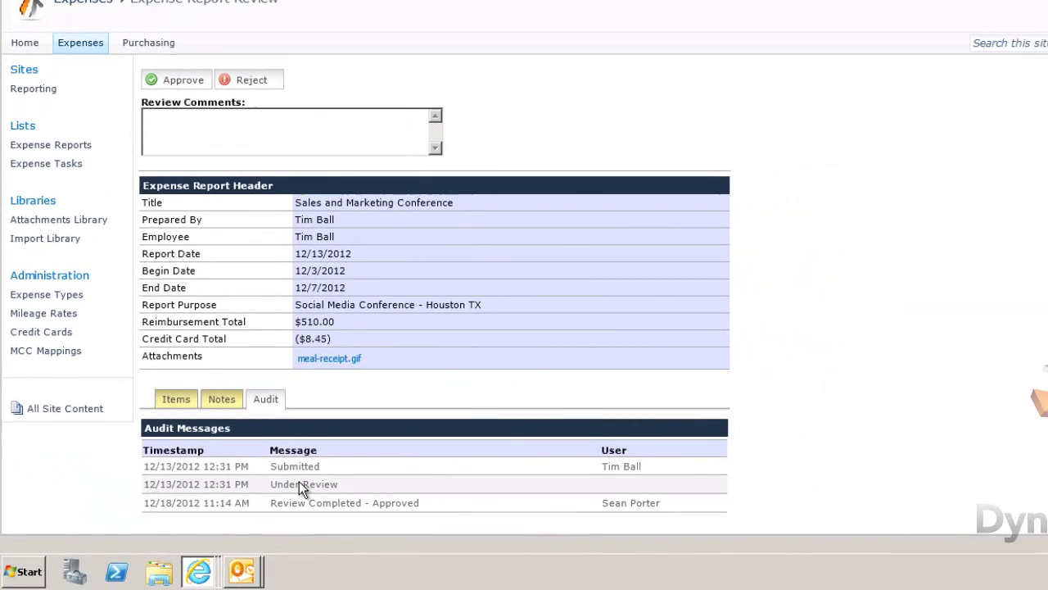
pyautogui.click(241, 329)
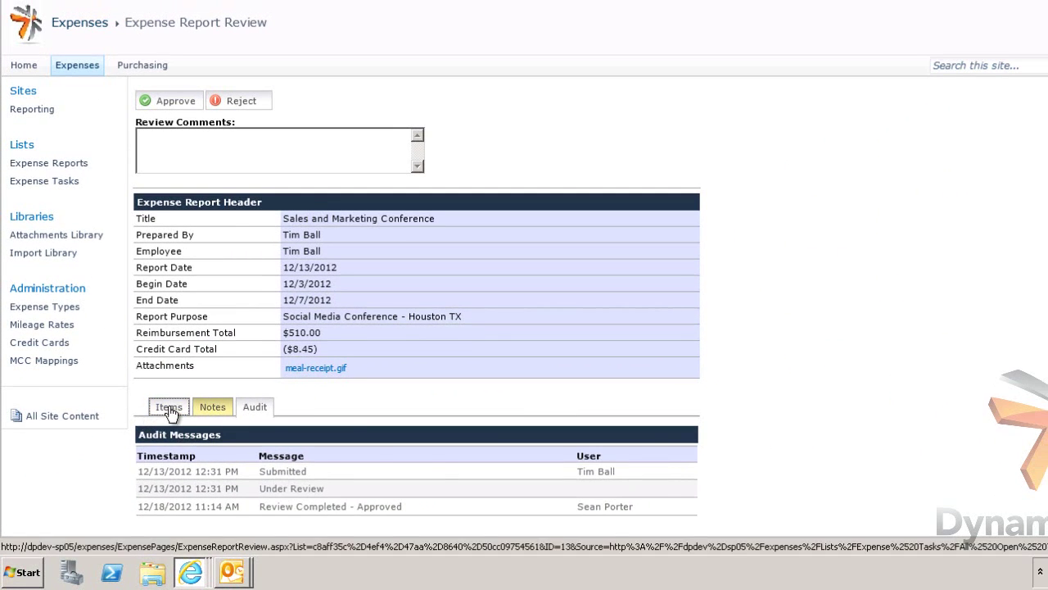
# Step: Approve the report as finance with the review comment 'approved.'
pyautogui.click(241, 152)
pyautogui.write('approved.')
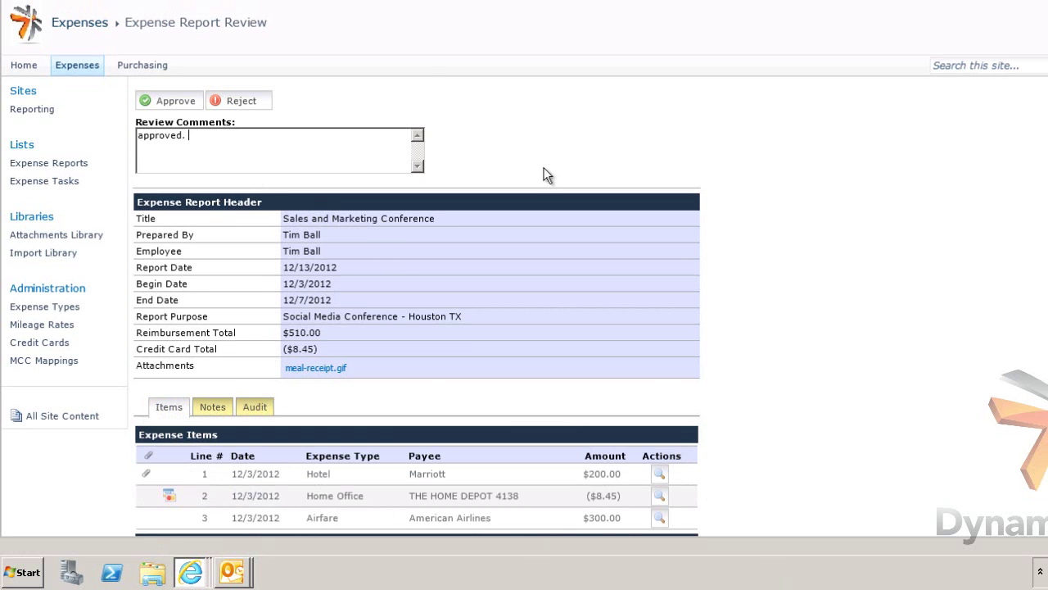
pyautogui.click(170, 101)
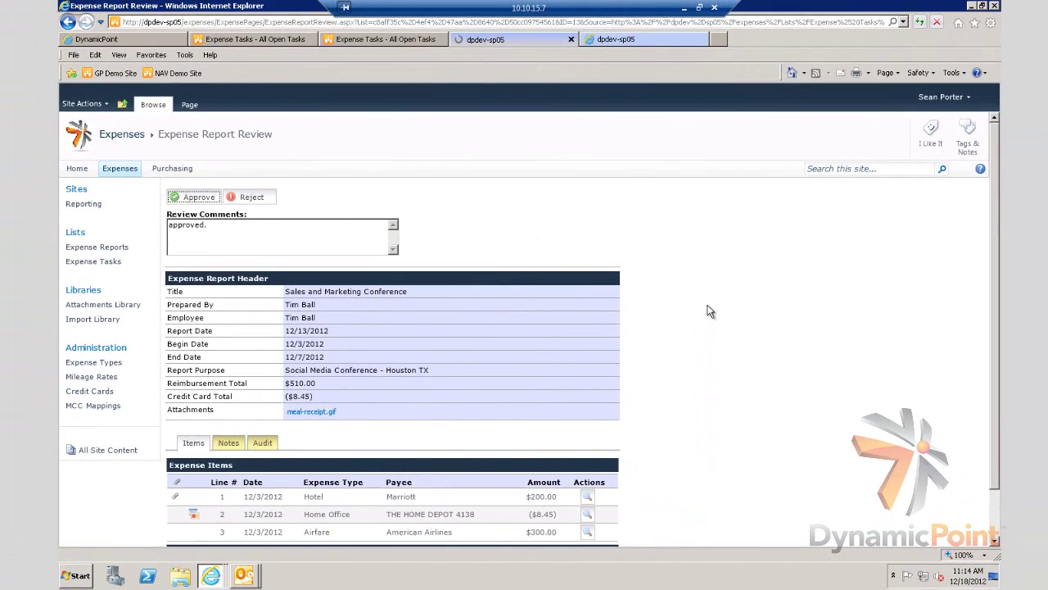
# Step: Sign in as the employee using their username and password, then open Expense Reports
pyautogui.click(942, 97)
pyautogui.click(884, 209)
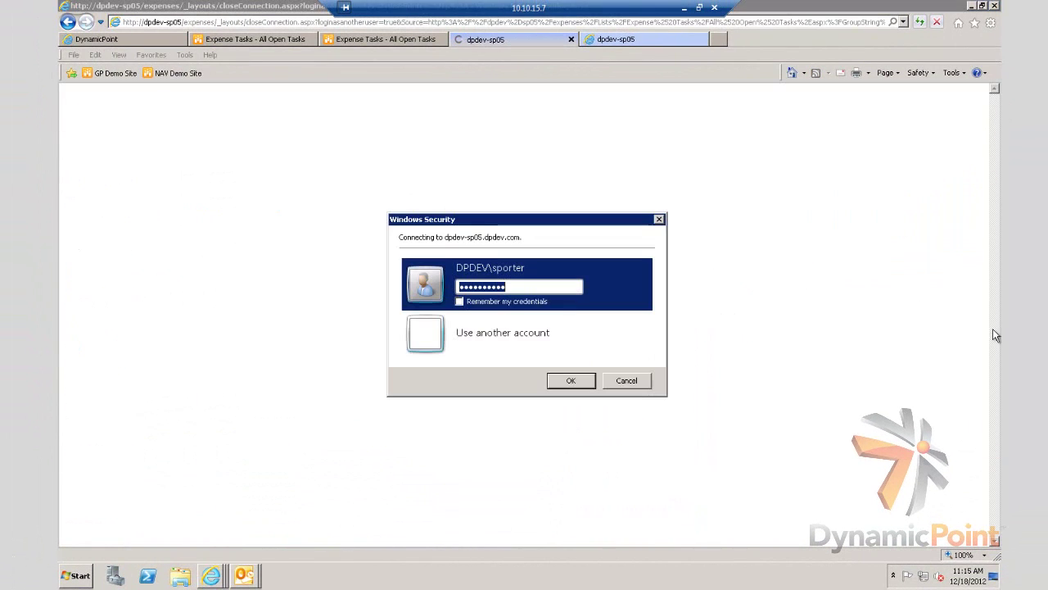
pyautogui.click(501, 309)
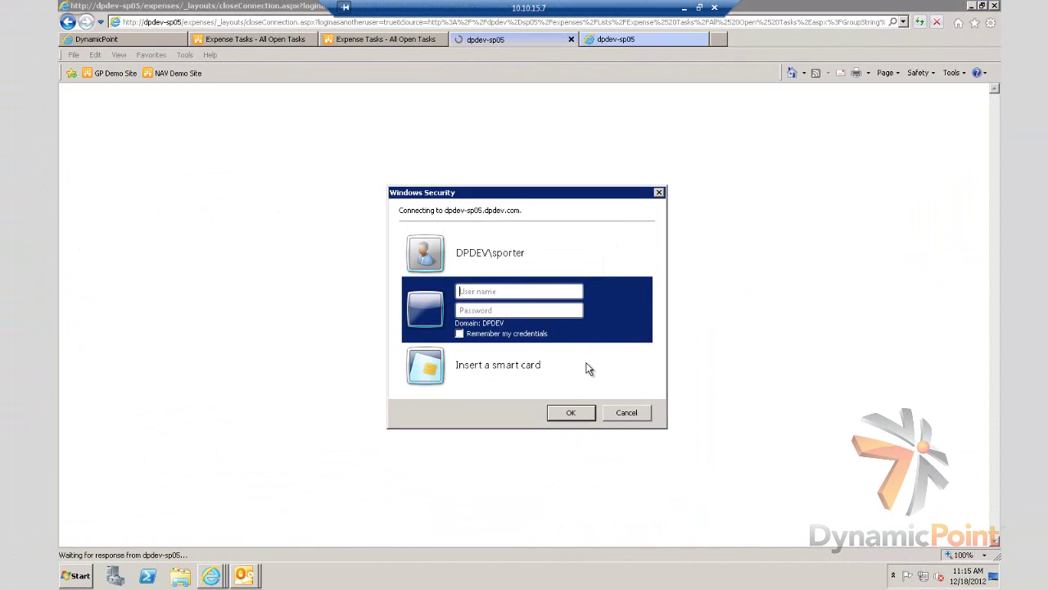
pyautogui.write('tball')
pyautogui.press('Tab')
pyautogui.write('••••••••••')
pyautogui.press('Return')
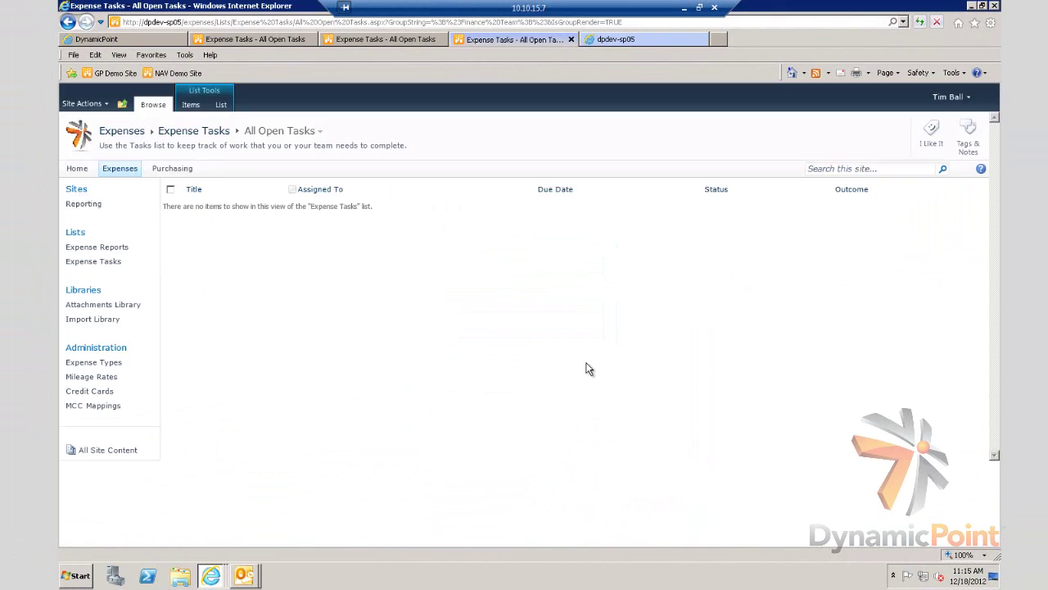
pyautogui.click(99, 248)
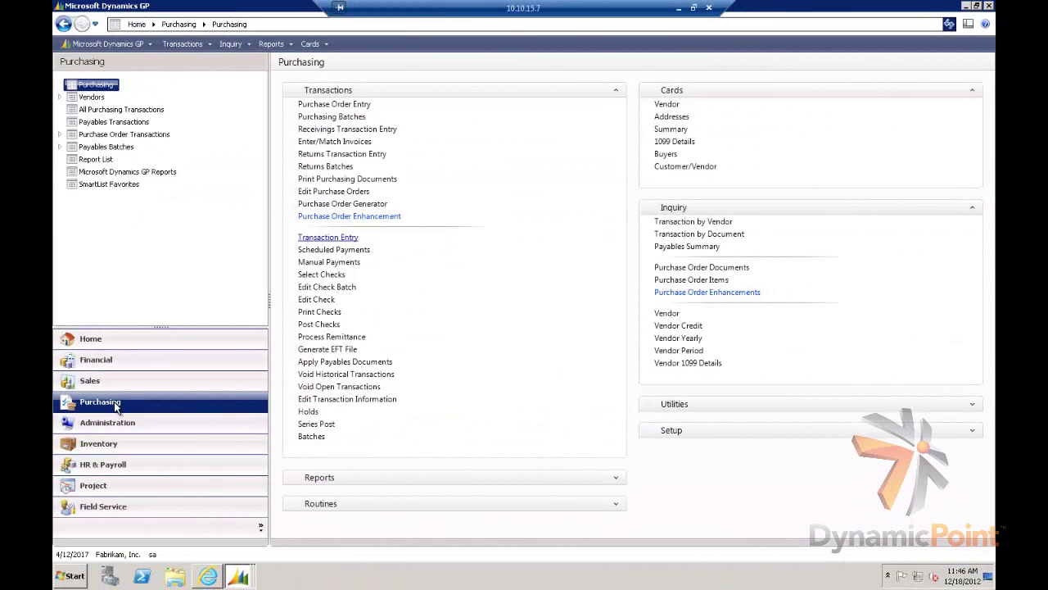
# Step: Open the $510.00 payables voucher and review the employee vendor's Vendor Maintenance record
pyautogui.click(346, 238)
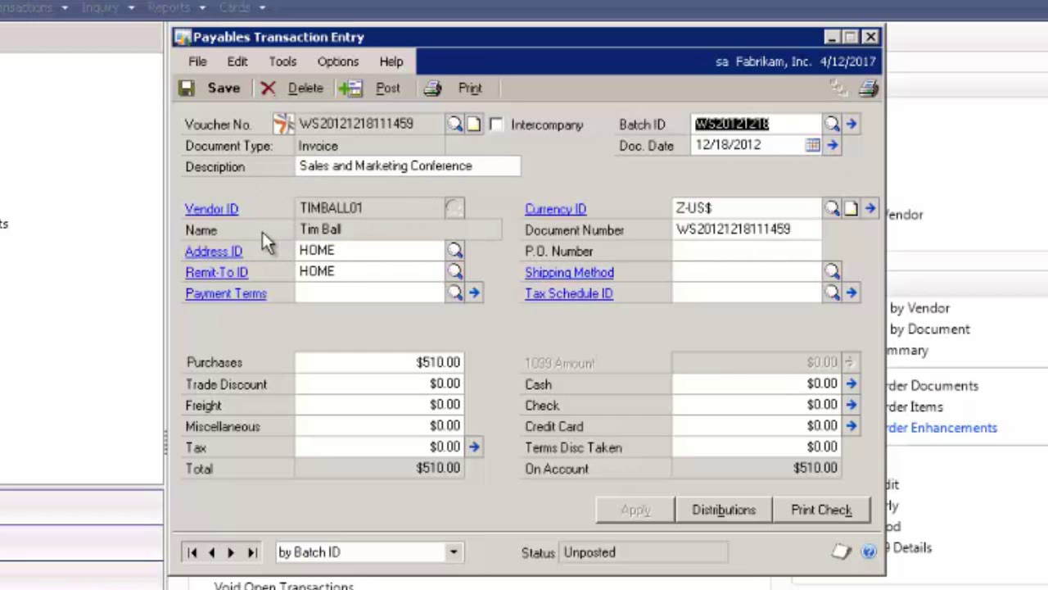
pyautogui.click(232, 215)
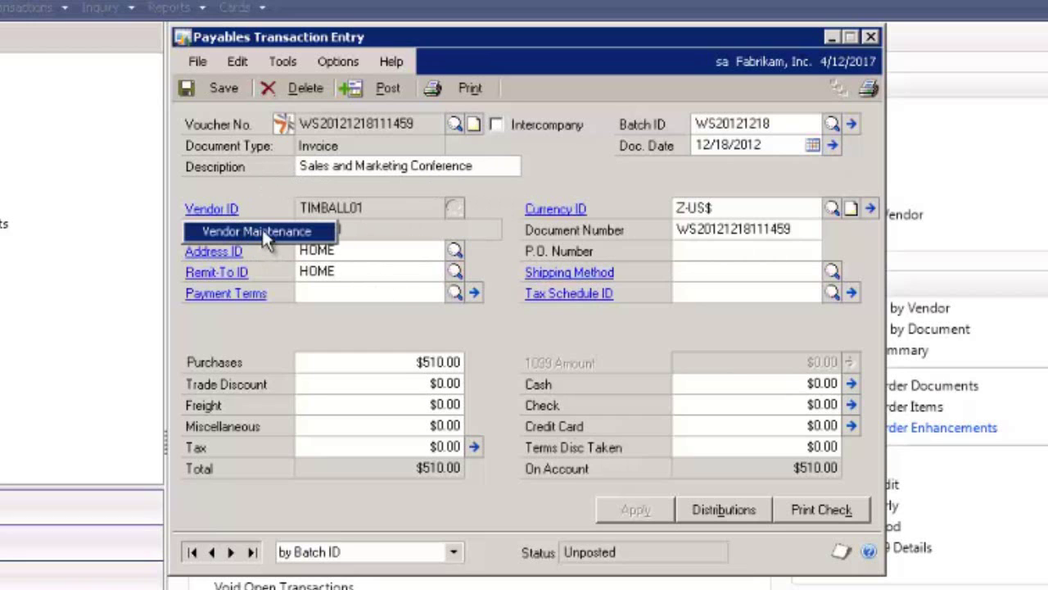
pyautogui.click(262, 232)
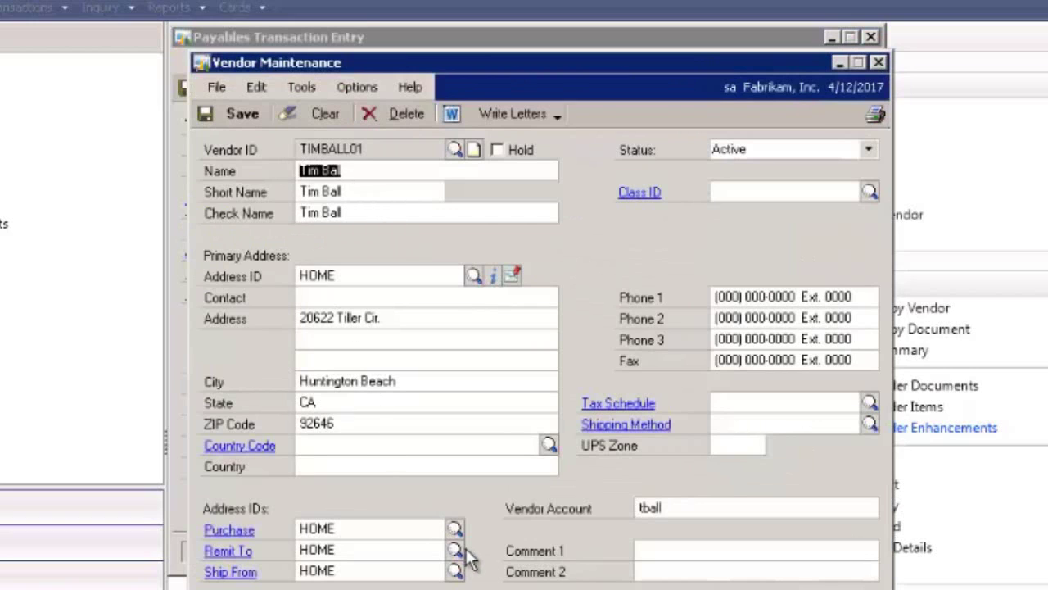
pyautogui.click(878, 63)
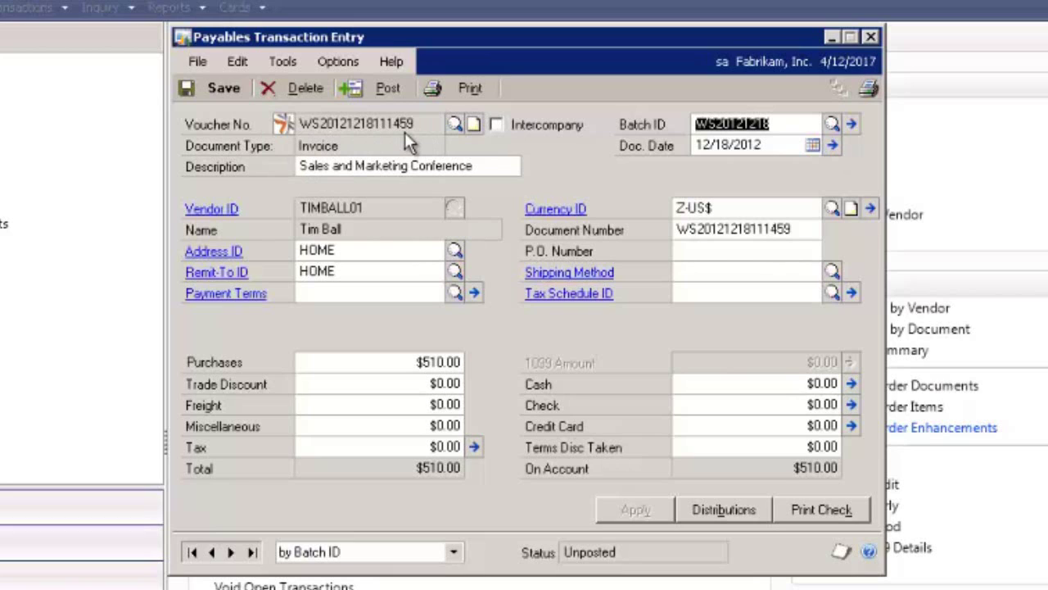
pyautogui.click(723, 510)
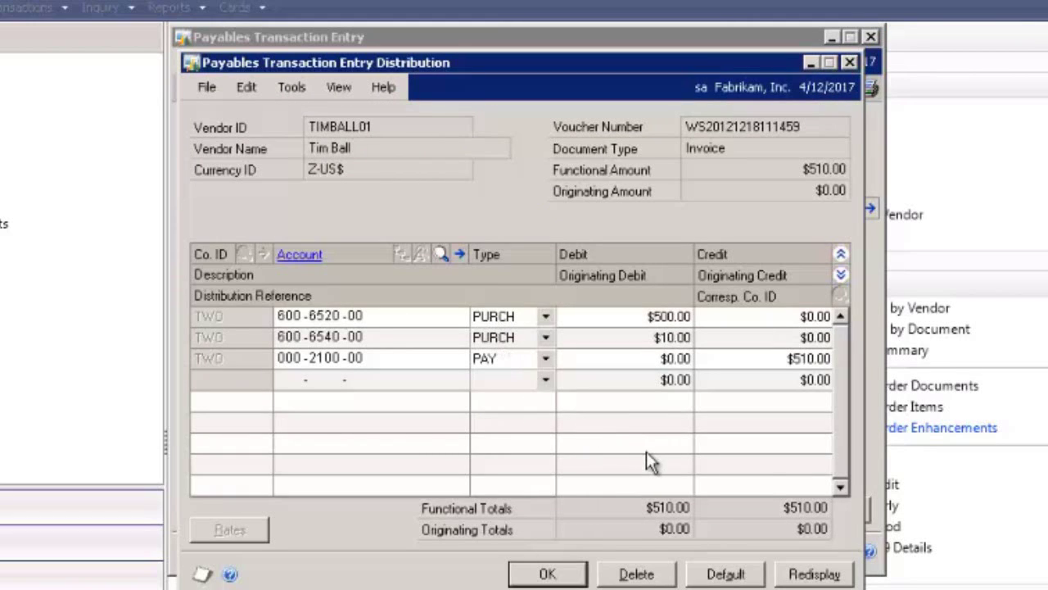
# Step: Close the $500/$10/$510 distributions and open the linked SharePoint expense report
pyautogui.click(851, 63)
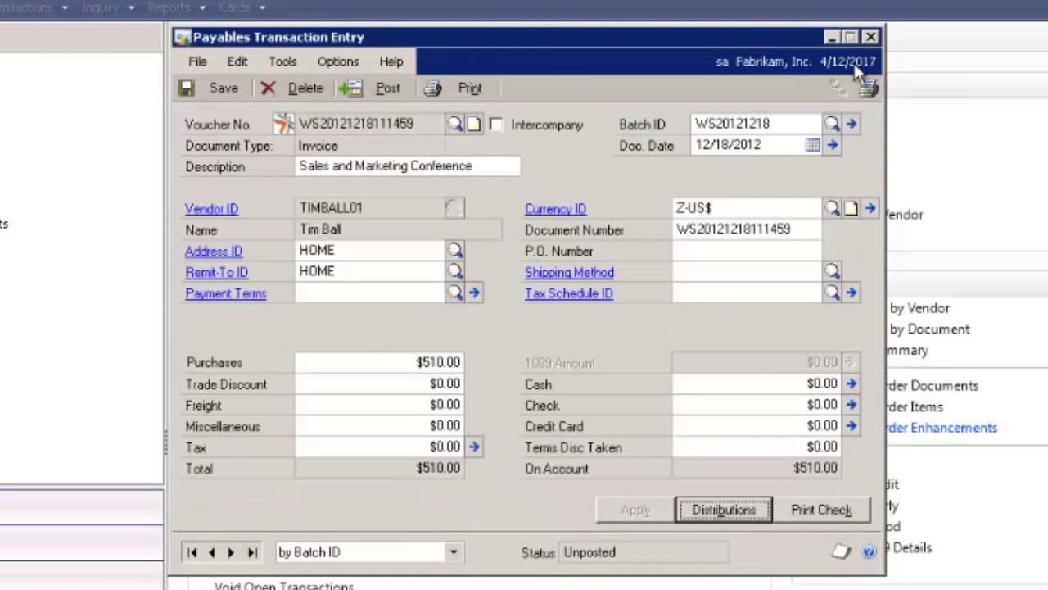
pyautogui.click(283, 128)
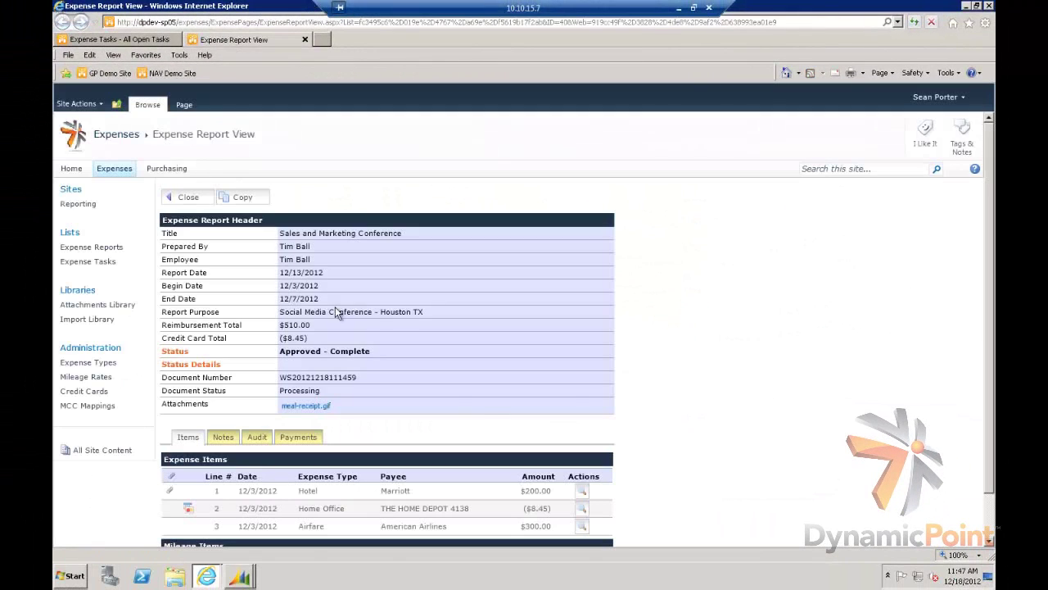
# Step: Check the Notes and Audit tabs showing Approved - Complete, status Processing
pyautogui.scroll(-1, 526, 347)
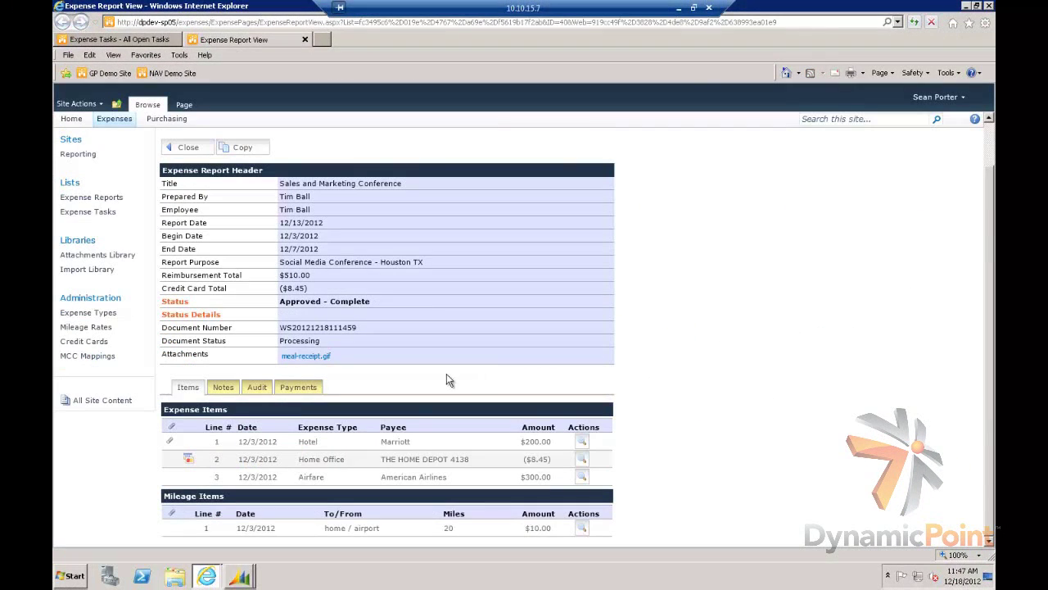
pyautogui.click(224, 388)
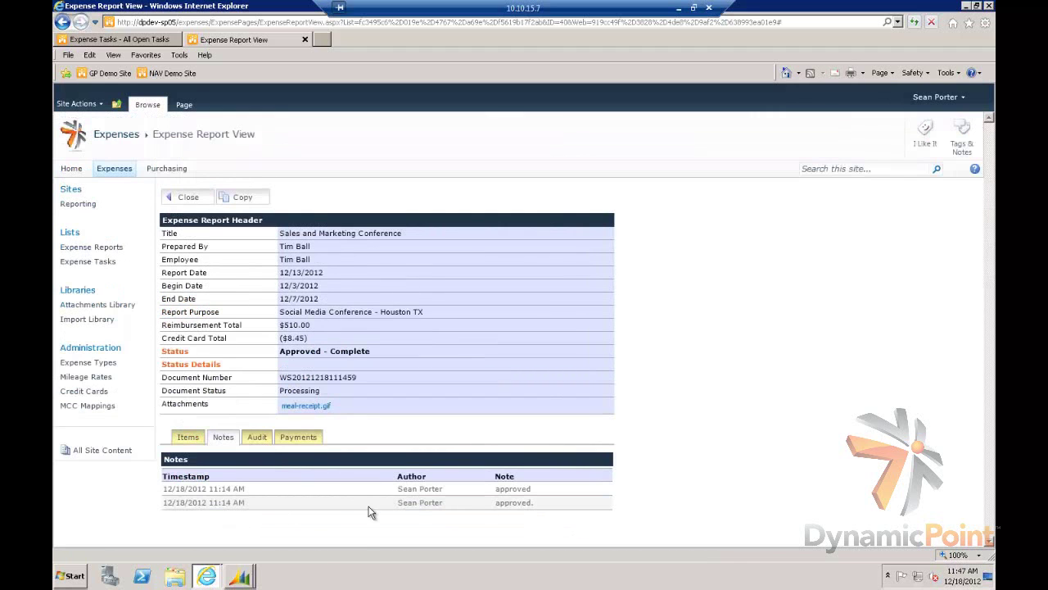
pyautogui.click(262, 437)
pyautogui.scroll(-1, 547, 471)
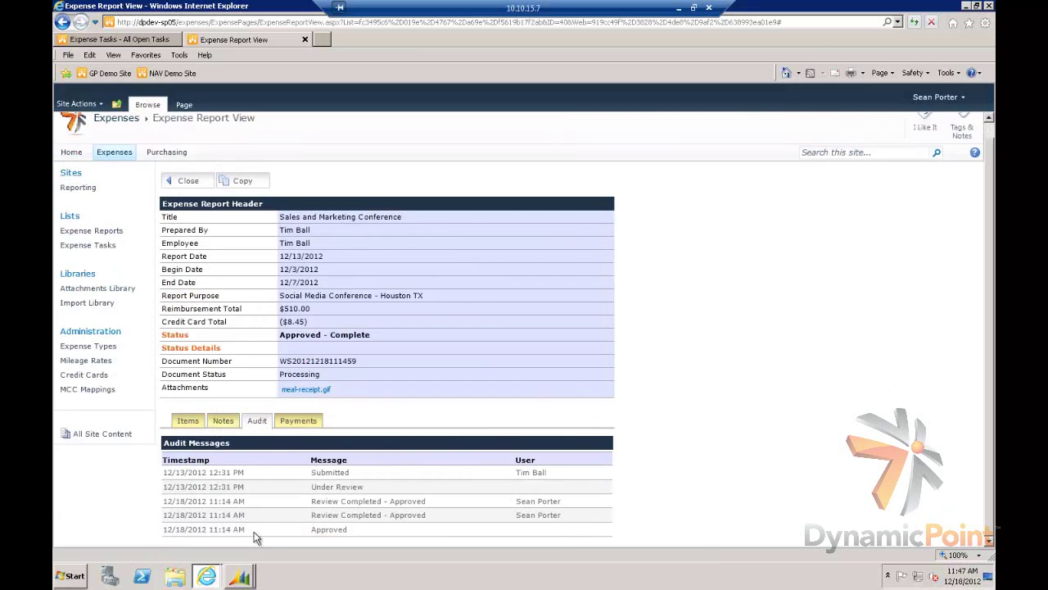
# Step: Bring Dynamics GP's Payables Transaction Entry for the $510.00 invoice back to the front
pyautogui.click(240, 576)
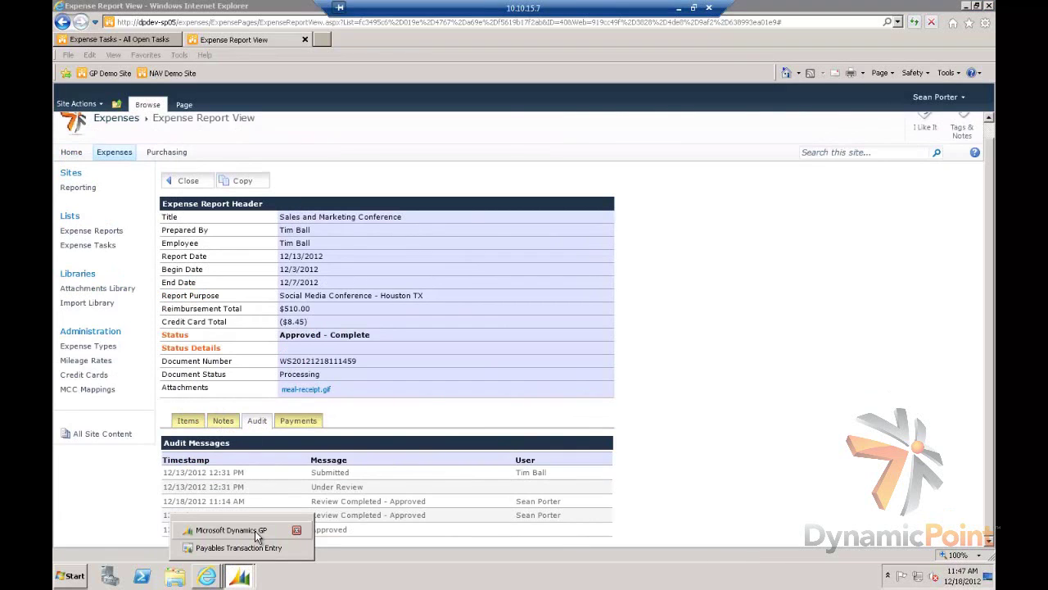
pyautogui.click(255, 530)
pyautogui.click(236, 578)
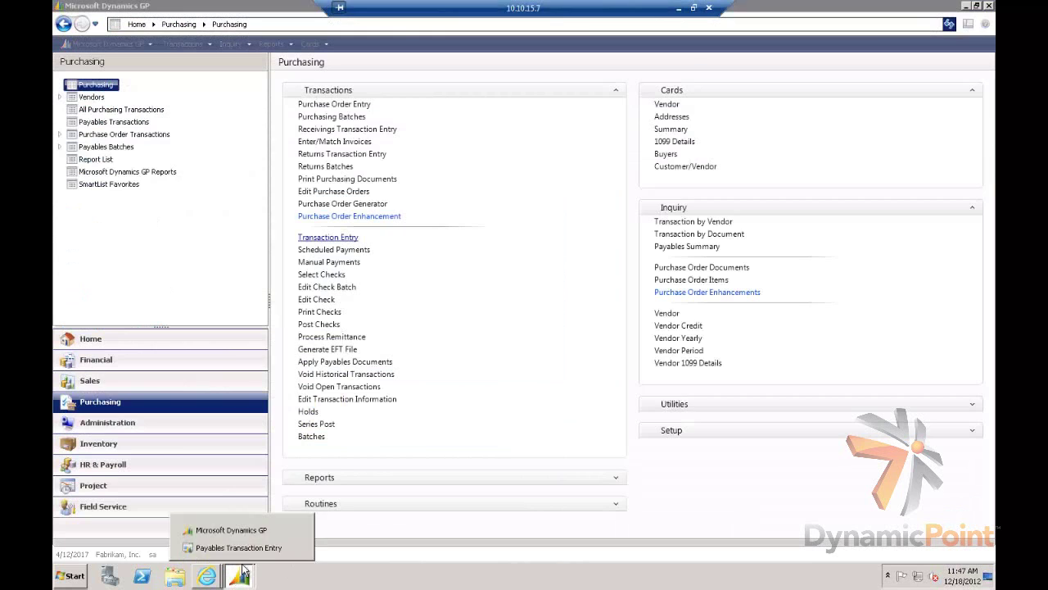
pyautogui.click(250, 549)
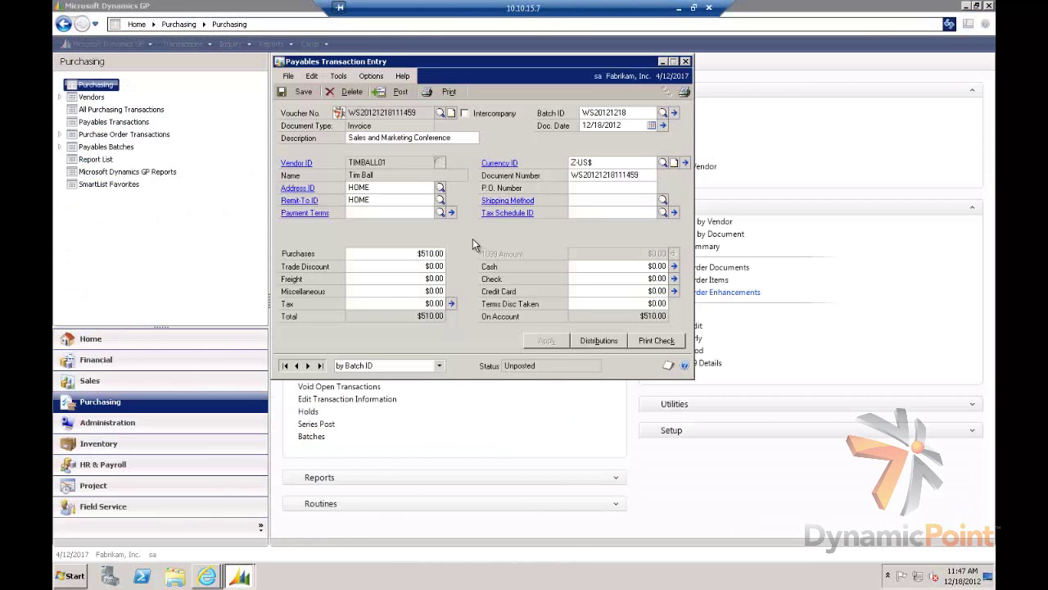